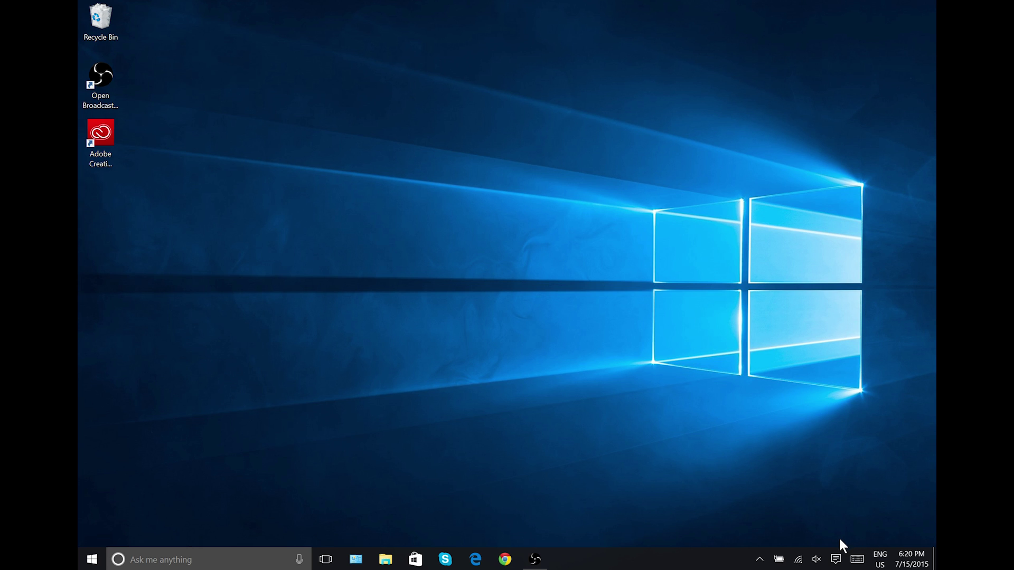
# Draw a couple of selection rectangles over the empty desktop
pyautogui.moveTo(840, 539)
pyautogui.mouseDown()
pyautogui.moveTo(910, 485)
pyautogui.moveTo(929, 508)
pyautogui.mouseUp()
pyautogui.moveTo(925, 509); pyautogui.dragTo(731, 531)
# Launch Groove Music from its Start tile and maximize it
pyautogui.click(92, 559)
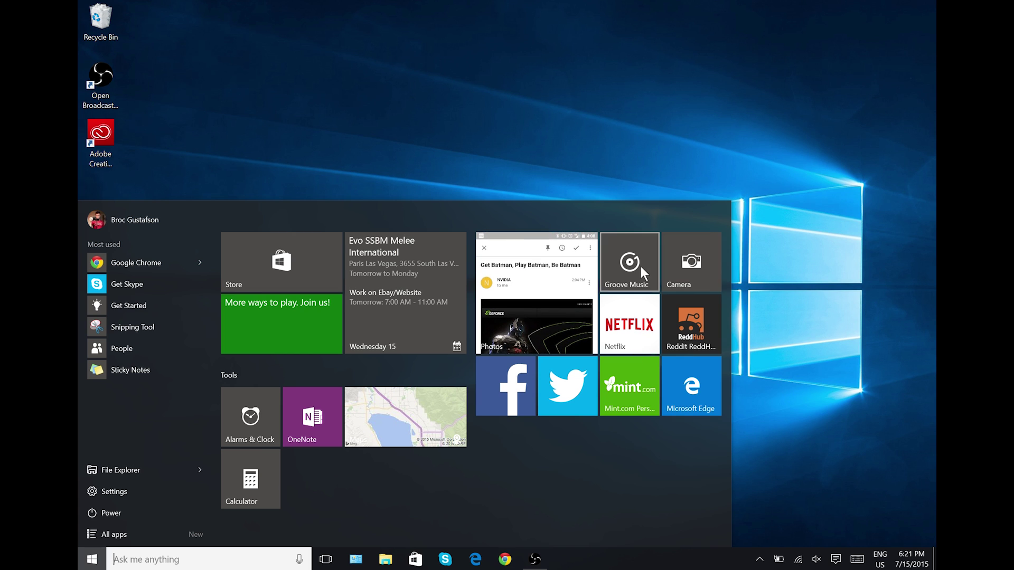
pyautogui.click(626, 264)
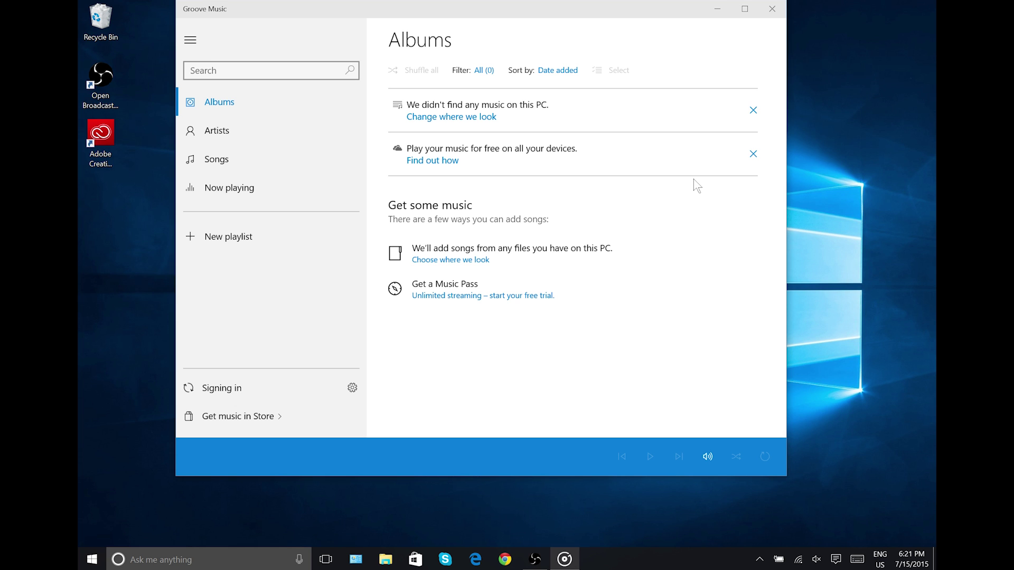
pyautogui.moveTo(678, 14); pyautogui.dragTo(651, 2)
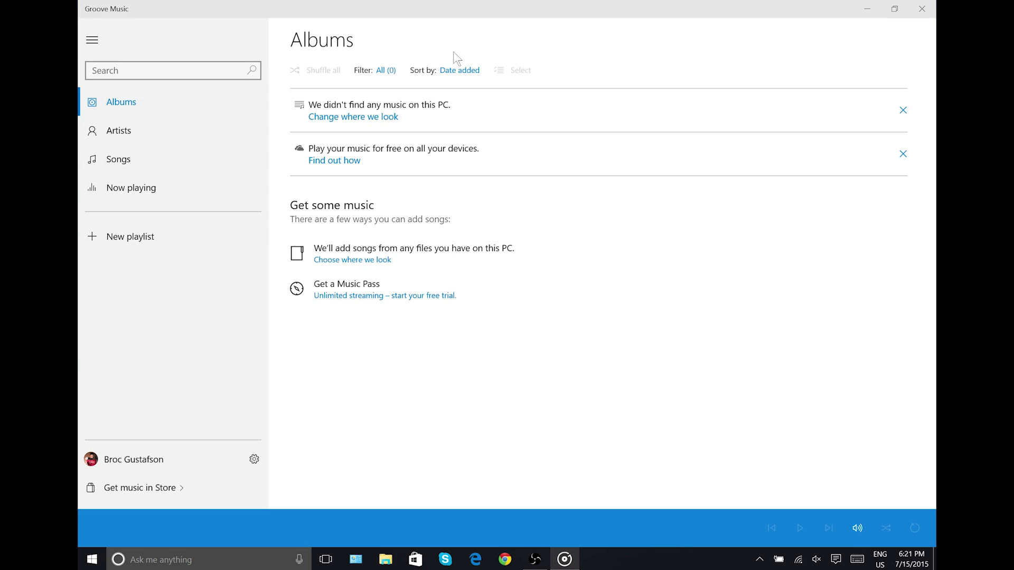
# Browse the Artists and Songs pages, then close Groove Music and reopen Start
pyautogui.click(145, 127)
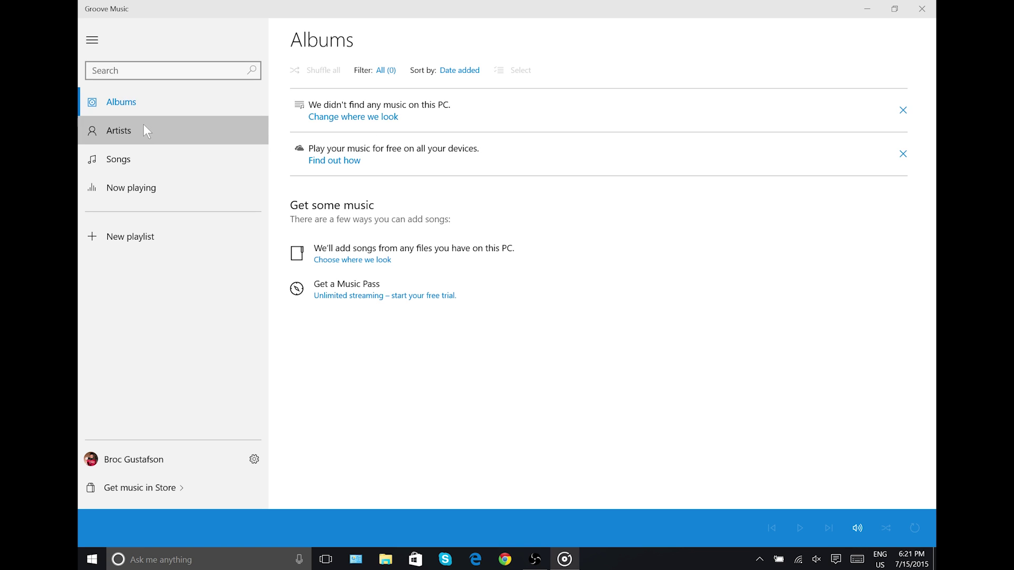
pyautogui.click(183, 109)
pyautogui.click(146, 156)
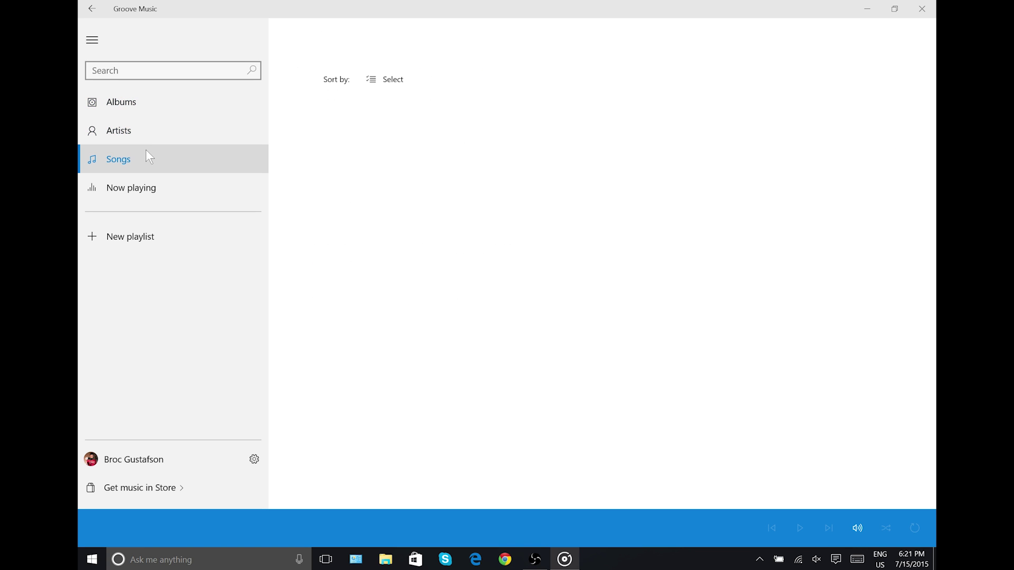
pyautogui.click(183, 103)
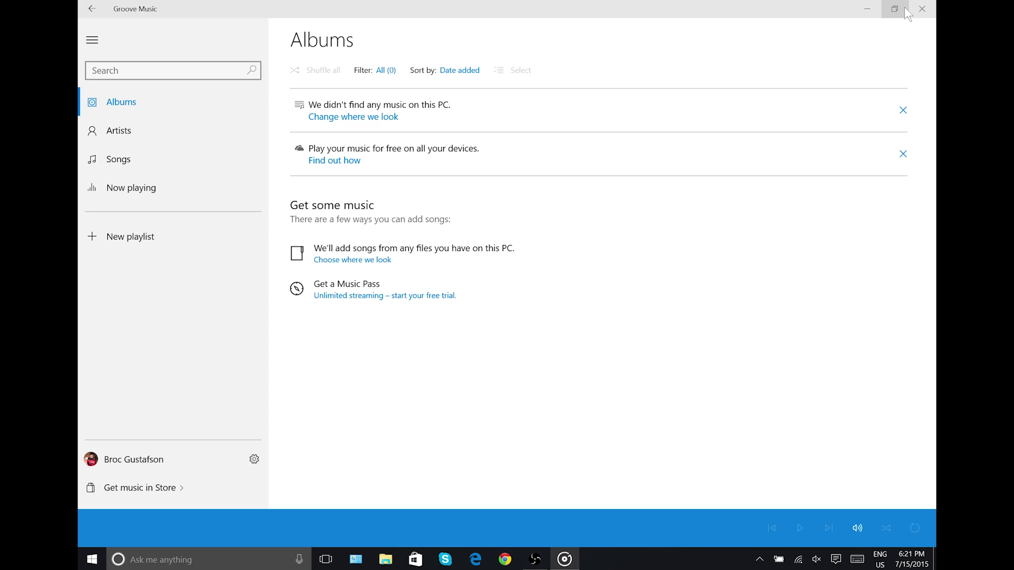
pyautogui.click(919, 9)
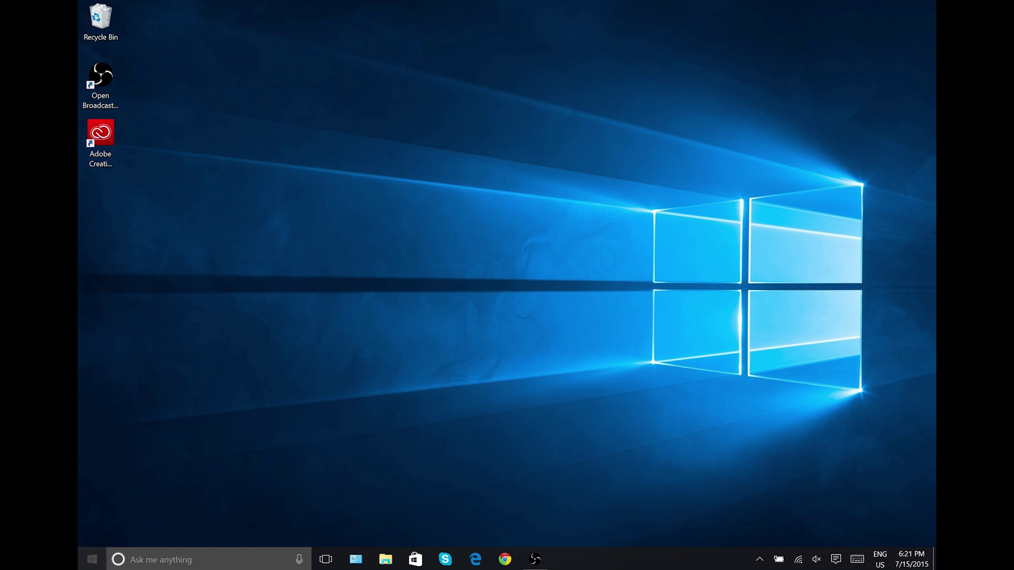
pyautogui.press('super')
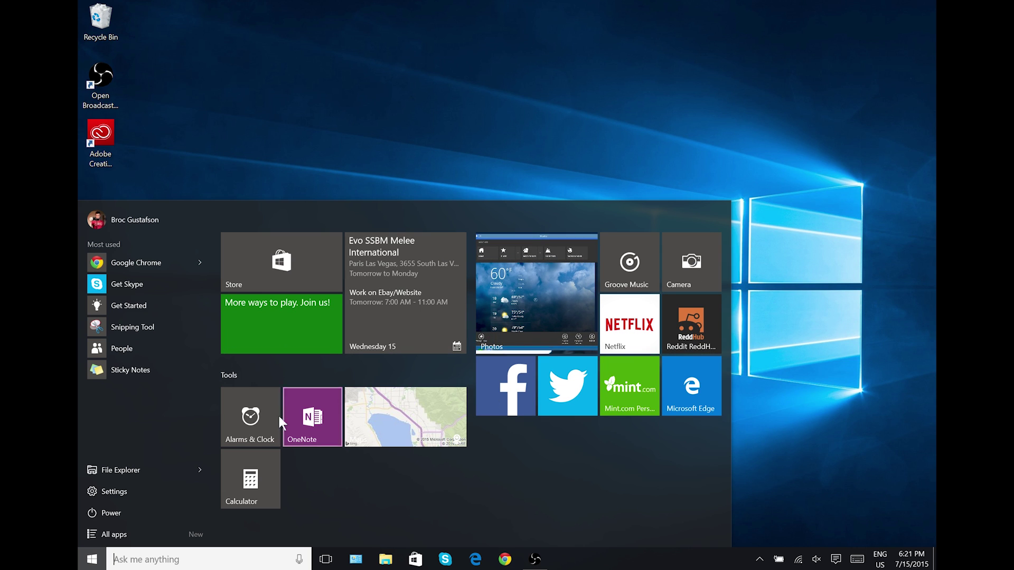
pyautogui.click(262, 476)
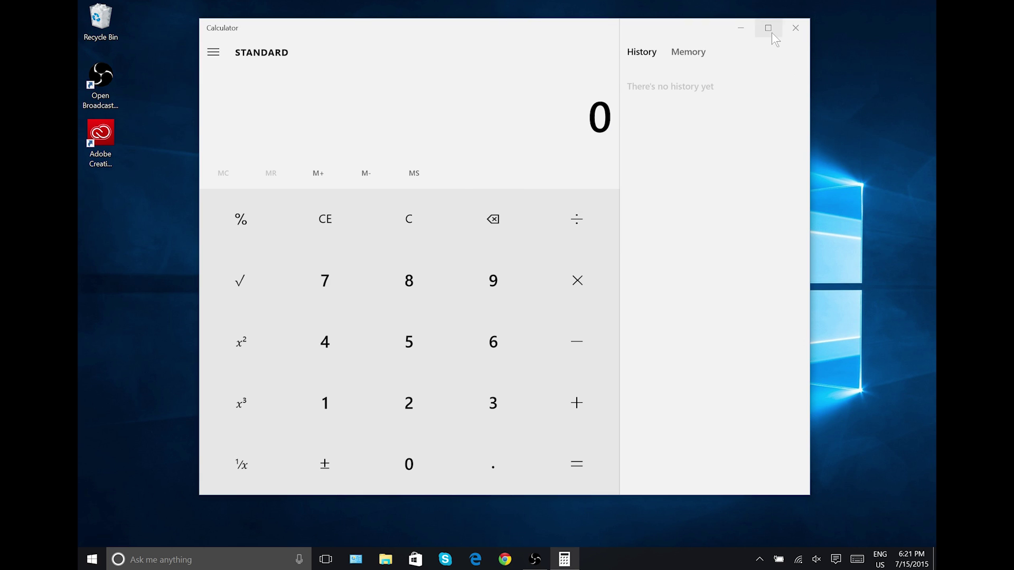
pyautogui.click(795, 28)
pyautogui.press('super')
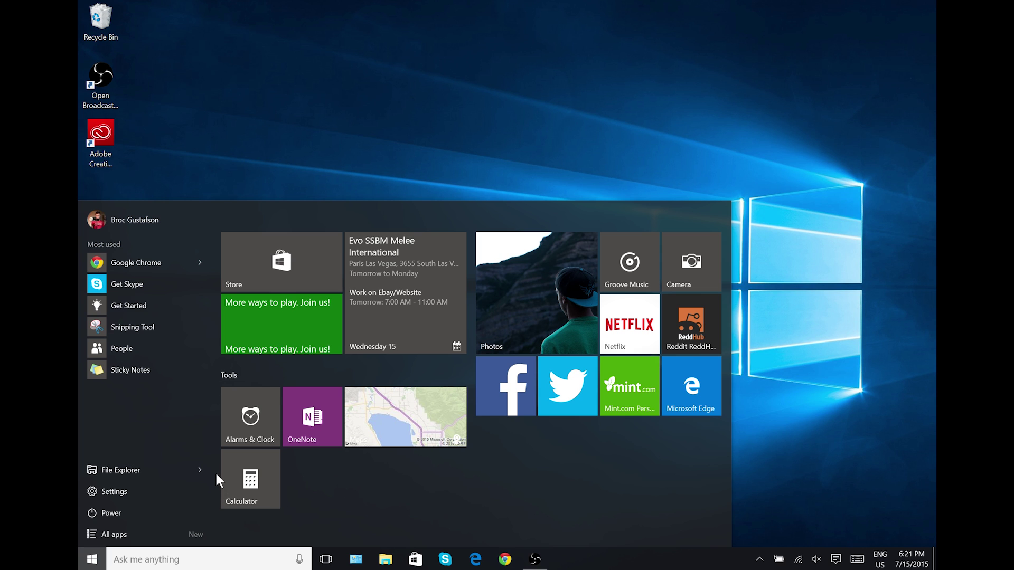
pyautogui.click(168, 473)
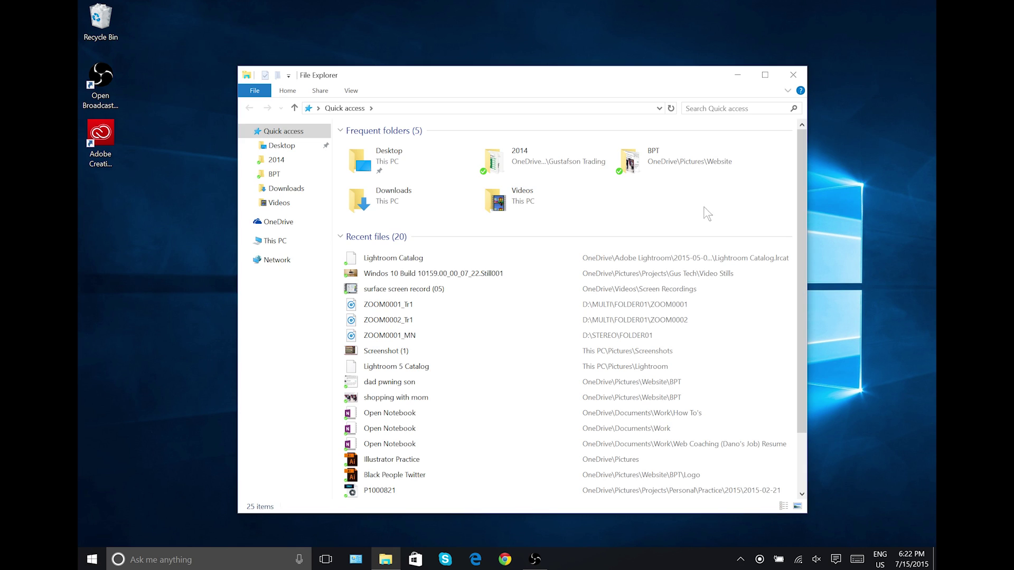
# Review the frequent folders and This PC's drives in File Explorer, then close it
pyautogui.moveTo(721, 205); pyautogui.dragTo(366, 151)
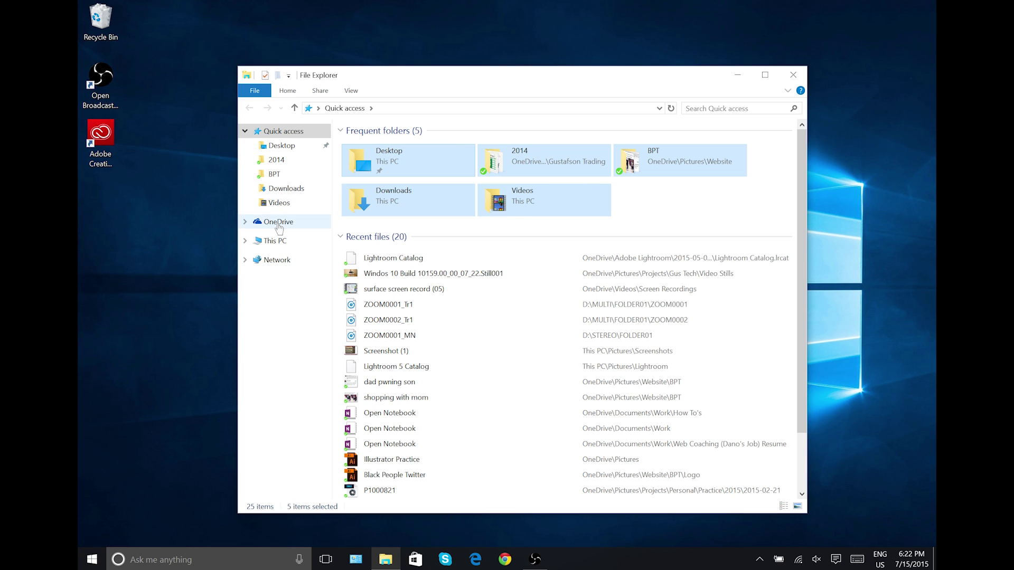
pyautogui.click(277, 242)
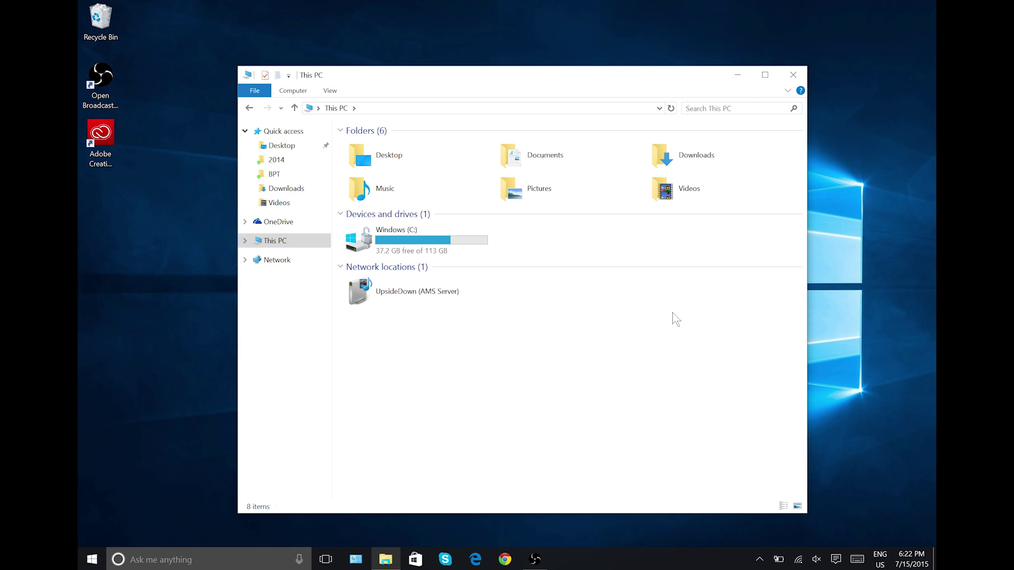
pyautogui.moveTo(673, 318); pyautogui.dragTo(420, 139)
pyautogui.click(579, 293)
pyautogui.click(793, 75)
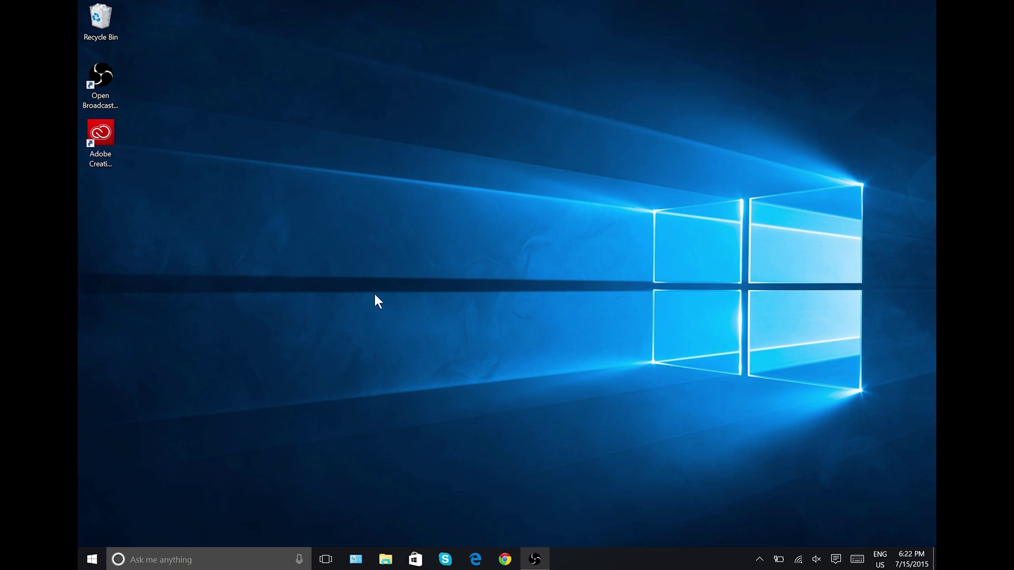
# Show the Start menu's sleep, shut down and restart options
pyautogui.click(92, 560)
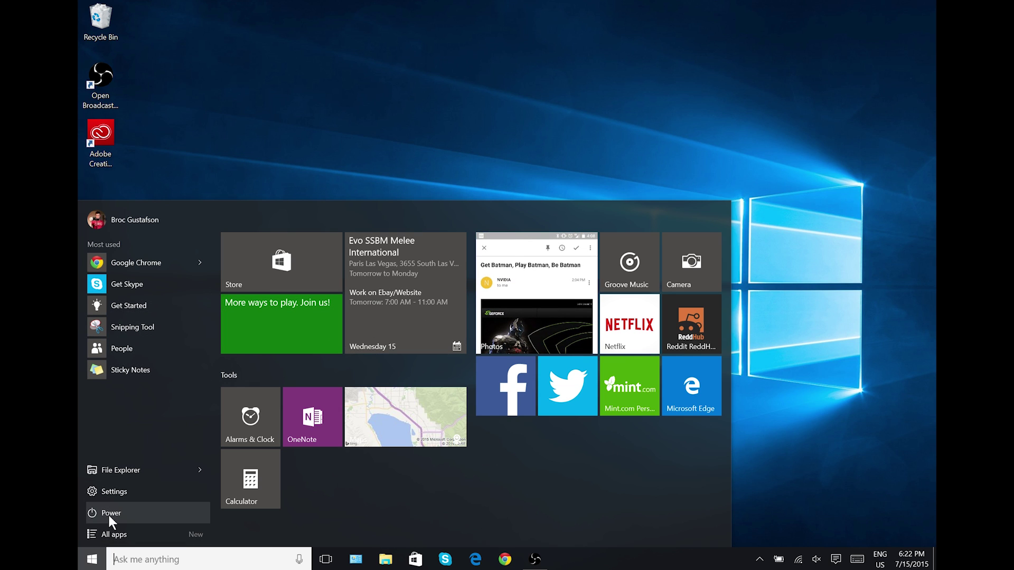
pyautogui.click(127, 513)
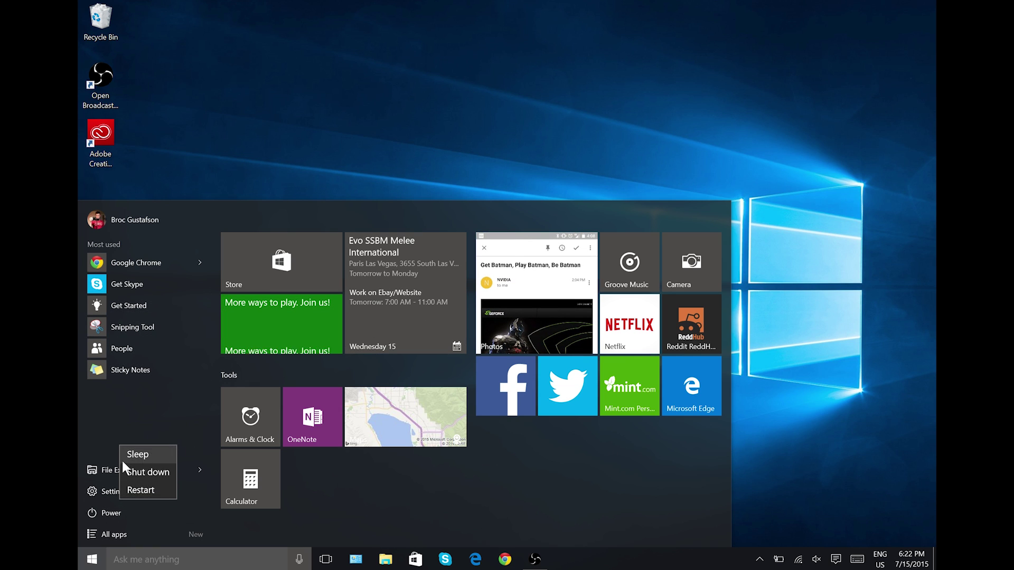
# Launch the Settings app from Start and close it again
pyautogui.click(186, 433)
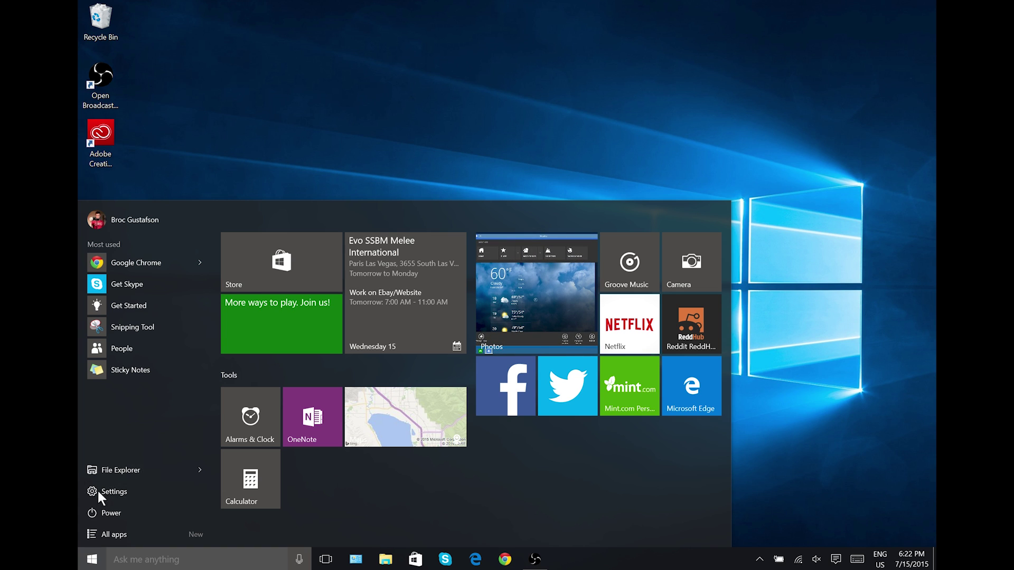
pyautogui.click(127, 492)
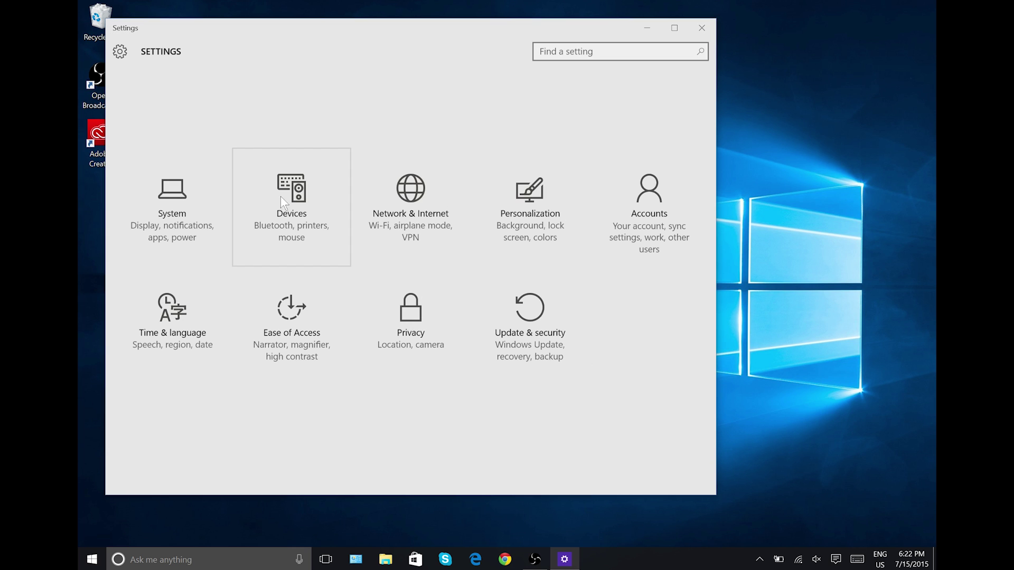
pyautogui.click(701, 28)
# Launch Control Panel from taskbar search, close it, and show the Action Center
pyautogui.press('super')
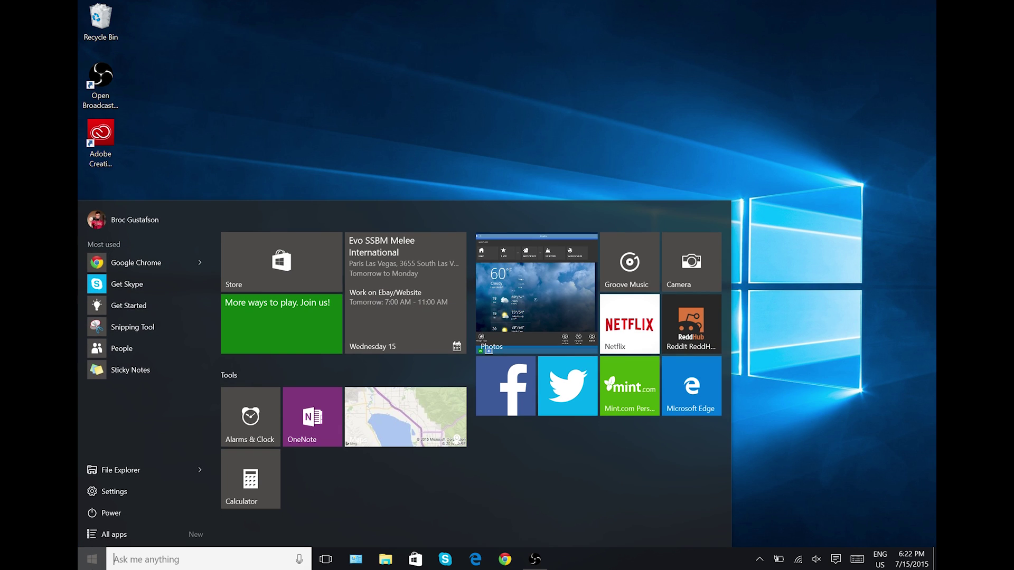
pyautogui.write('cont')
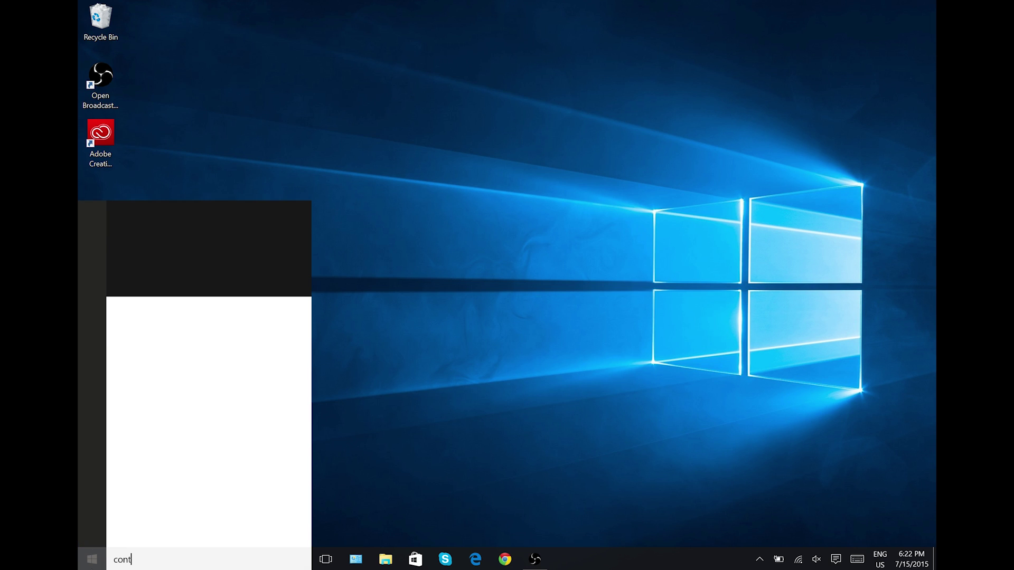
pyautogui.write('rol')
pyautogui.click(204, 213)
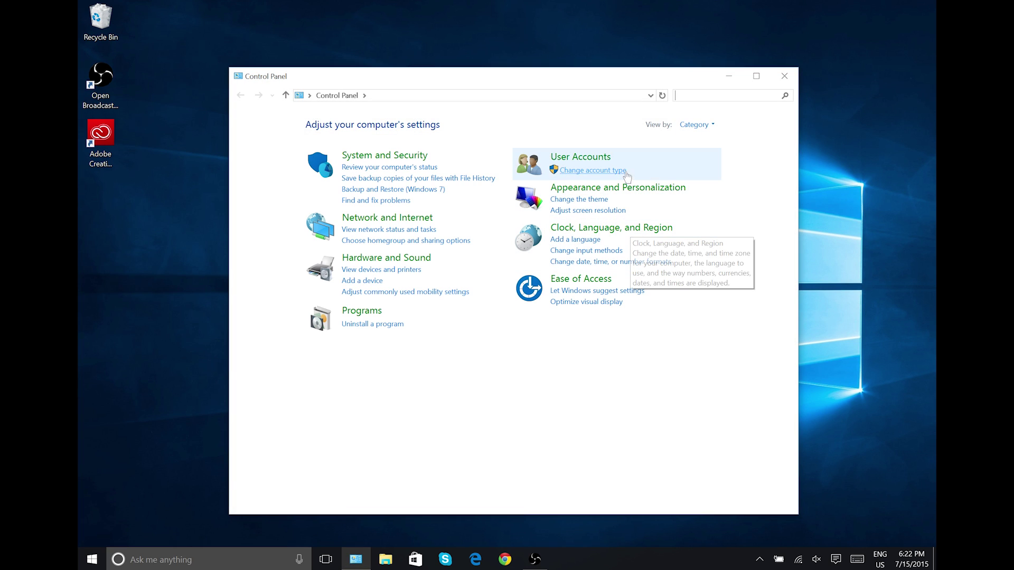
pyautogui.click(785, 77)
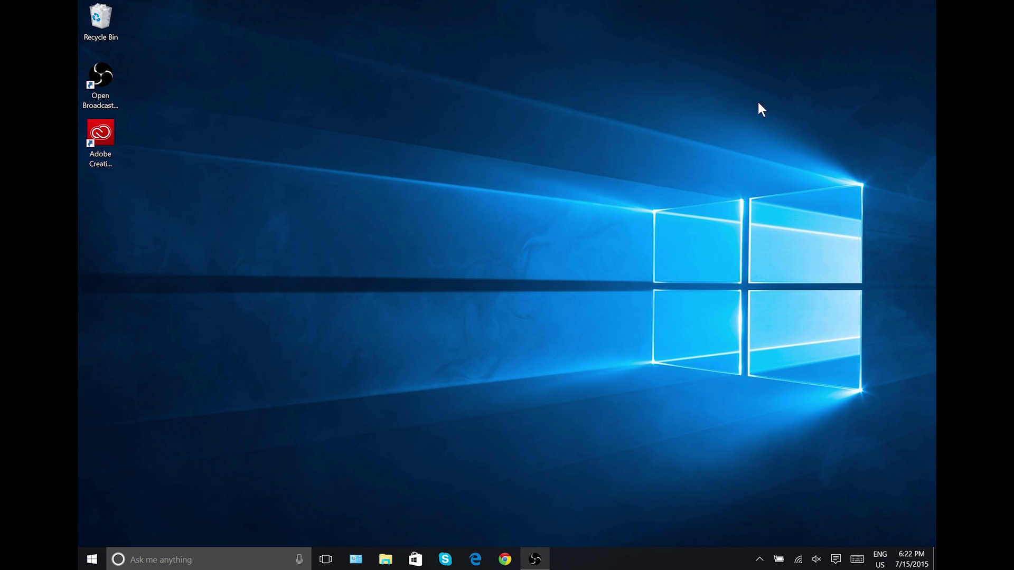
pyautogui.click(837, 560)
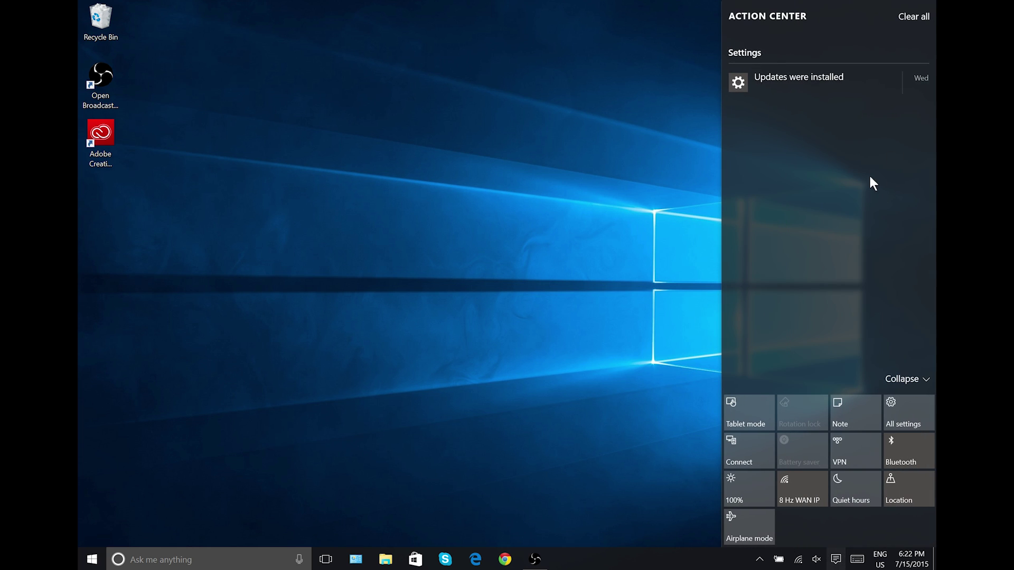
pyautogui.moveTo(800, 82)
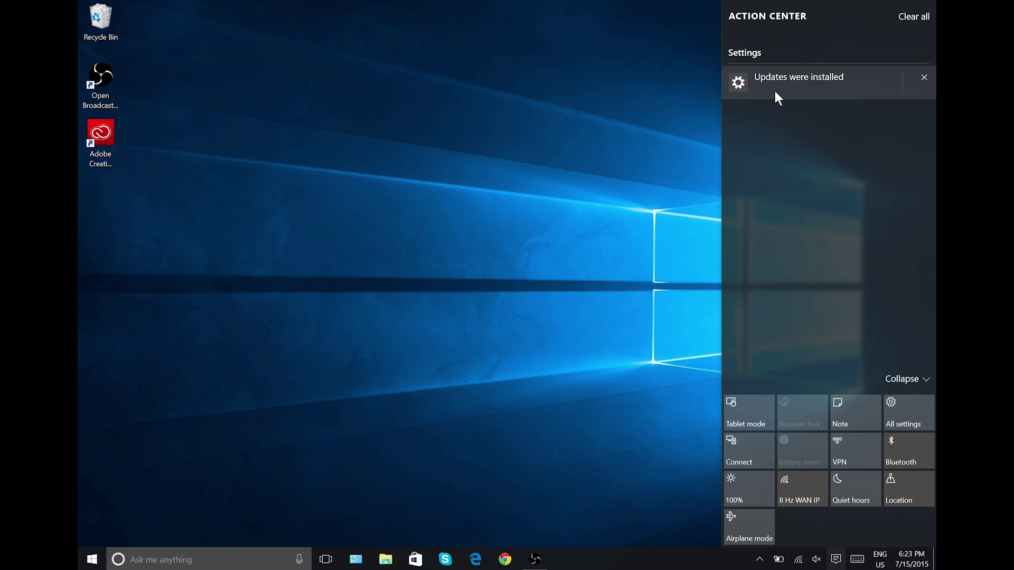
# Follow the 'Updates were installed' notice into Windows Update settings and close it
pyautogui.click(748, 83)
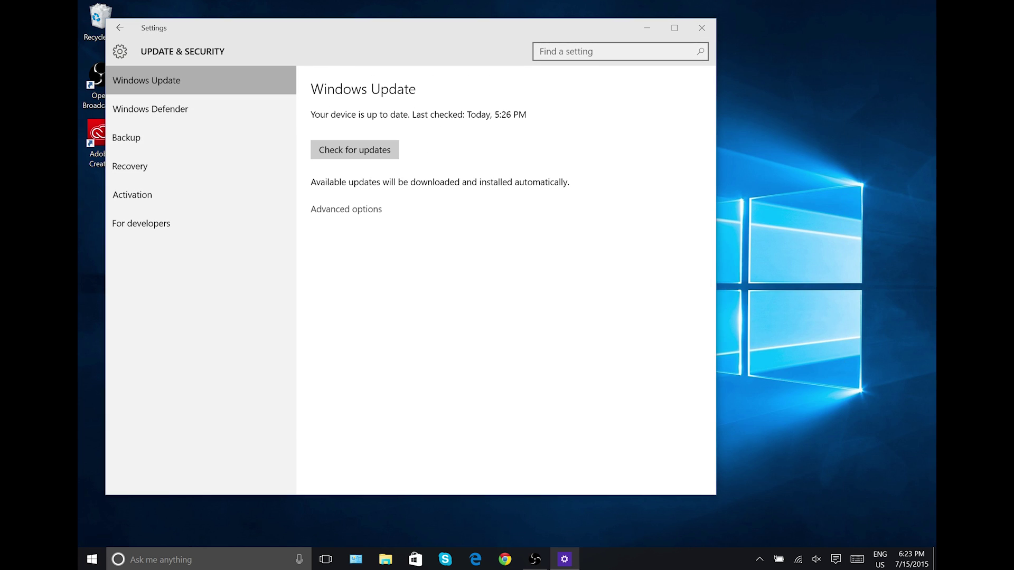
pyautogui.moveTo(483, 114); pyautogui.dragTo(528, 114)
pyautogui.click(701, 27)
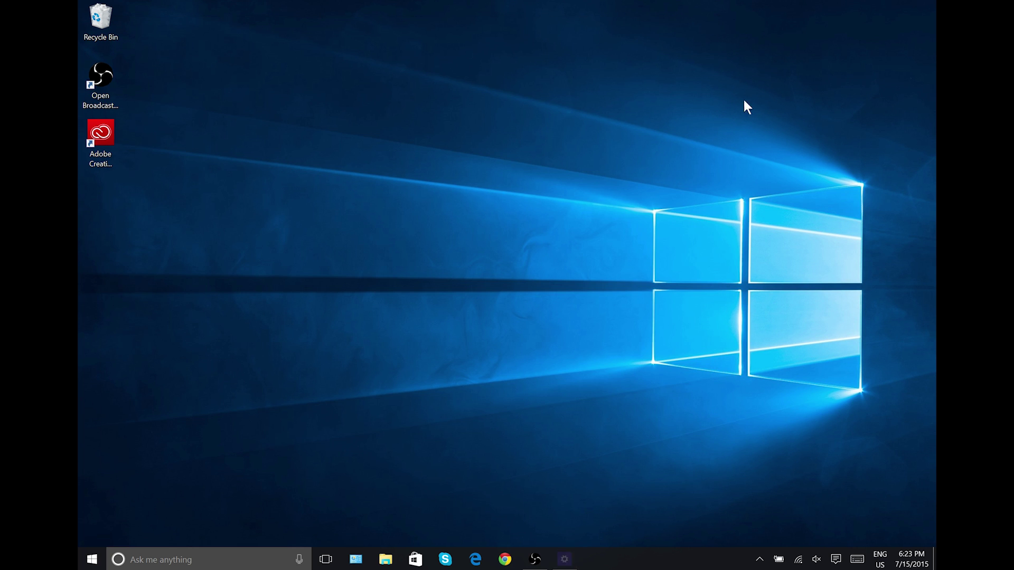
# Reopen the now-empty Action Center and switch on tablet mode
pyautogui.click(836, 560)
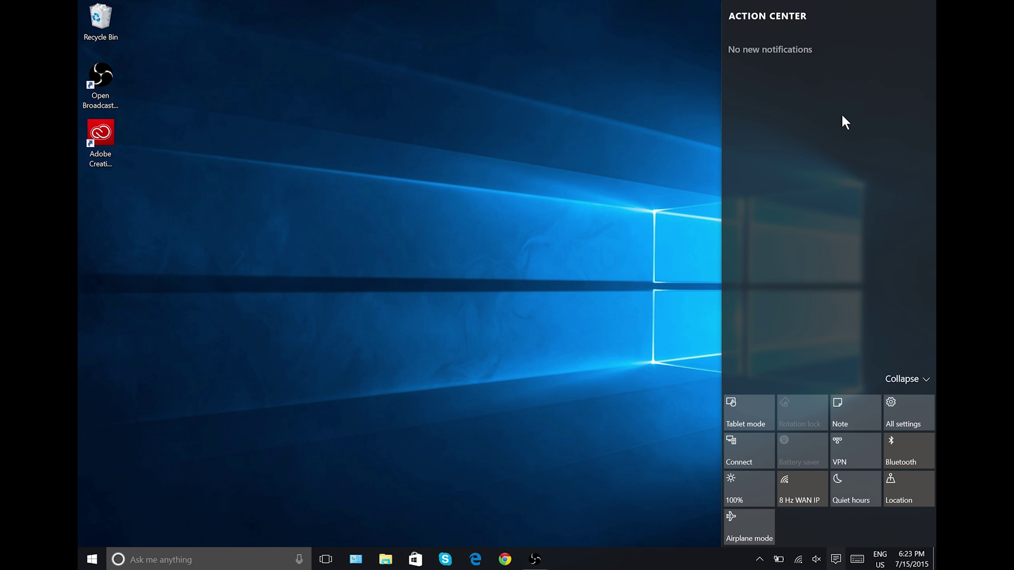
pyautogui.click(749, 415)
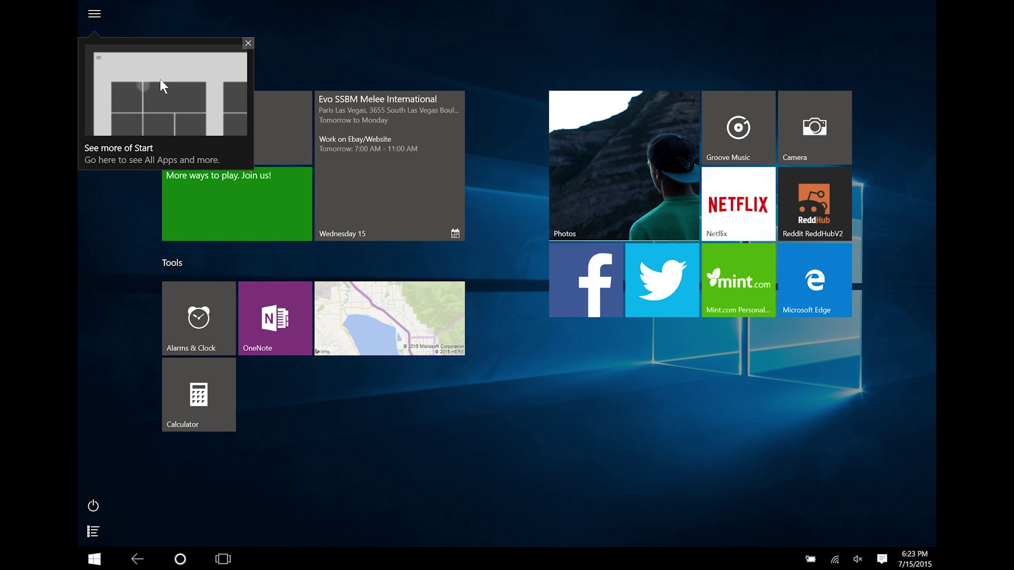
# Toggle the full-screen Start's most-used apps pane, then bring up Cortana
pyautogui.click(96, 14)
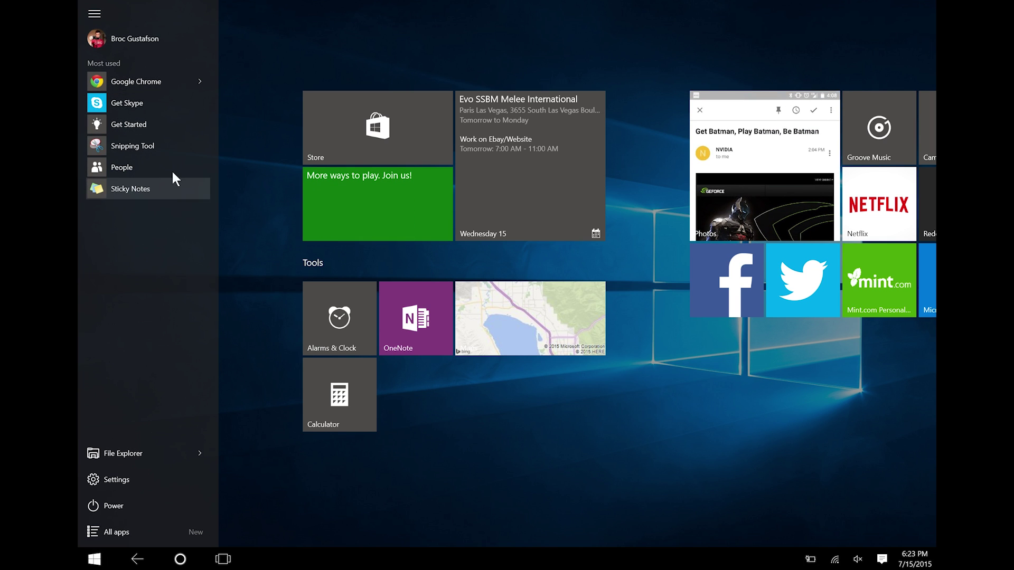
pyautogui.click(95, 15)
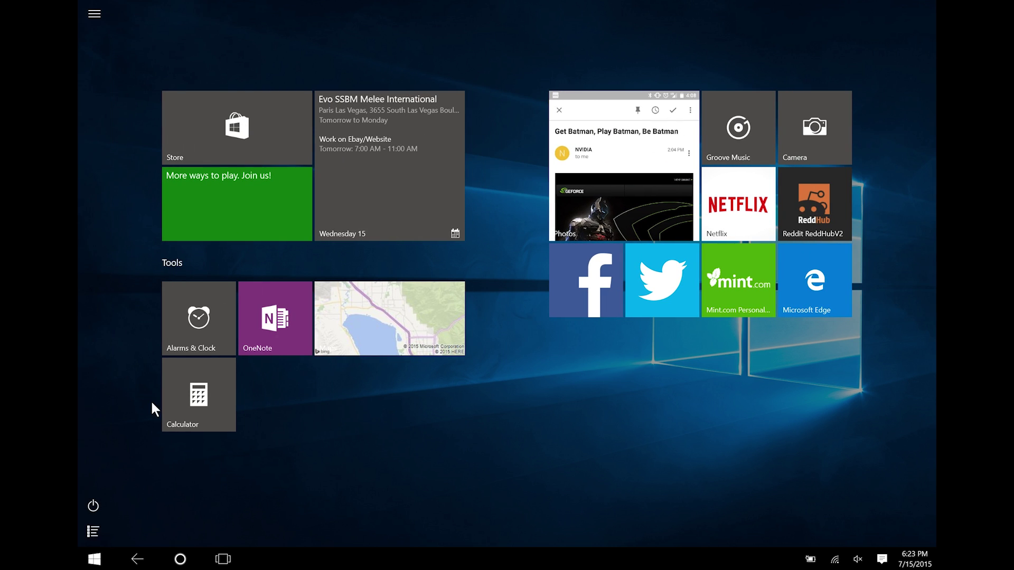
pyautogui.click(178, 560)
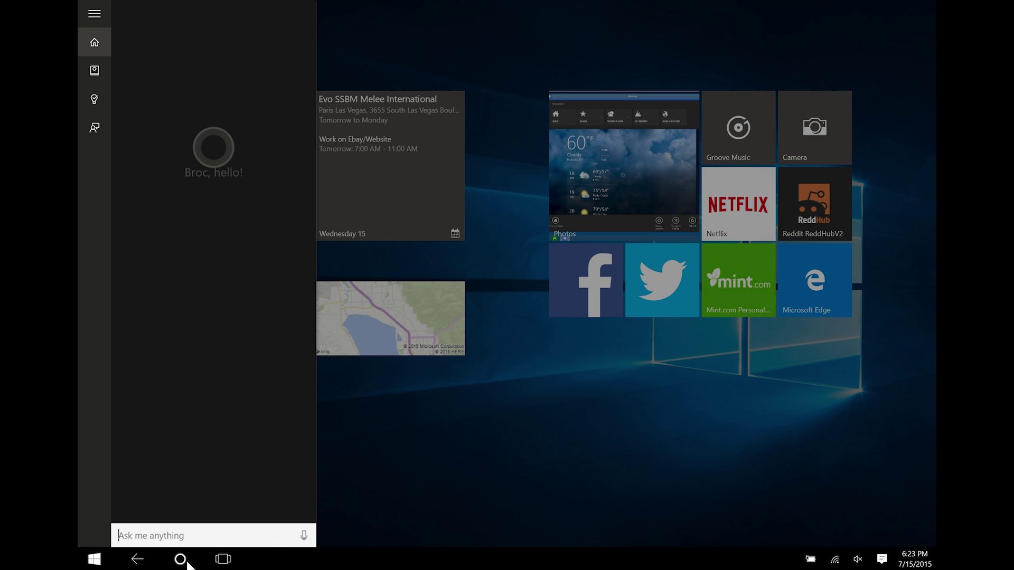
# Dismiss Cortana and launch Microsoft Edge from its Start tile
pyautogui.click(653, 465)
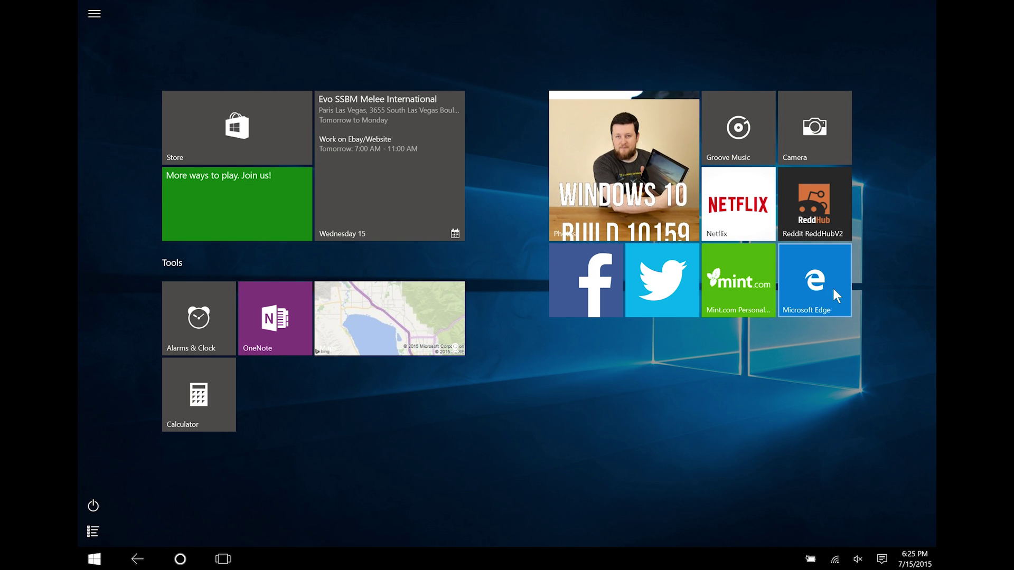
pyautogui.click(815, 266)
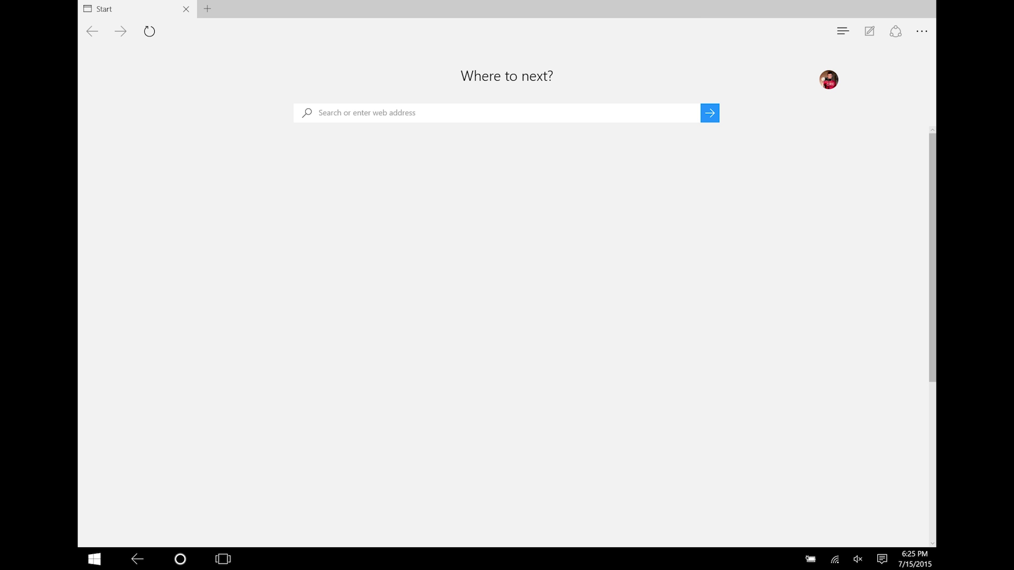
# Snap the Edge window to the left half of the screen
pyautogui.moveTo(725, 18); pyautogui.dragTo(702, 51)
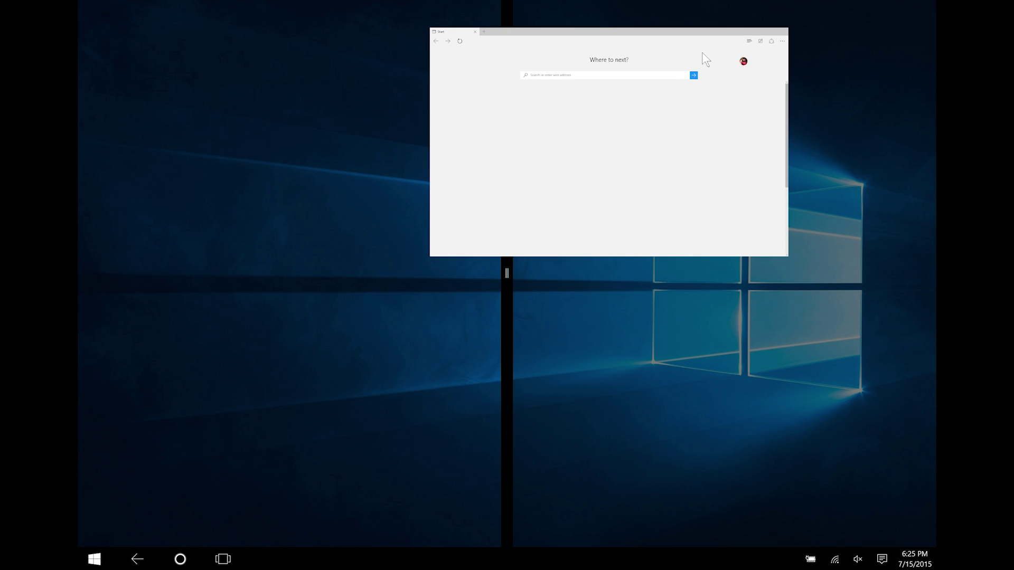
pyautogui.moveTo(703, 52); pyautogui.dragTo(312, 148)
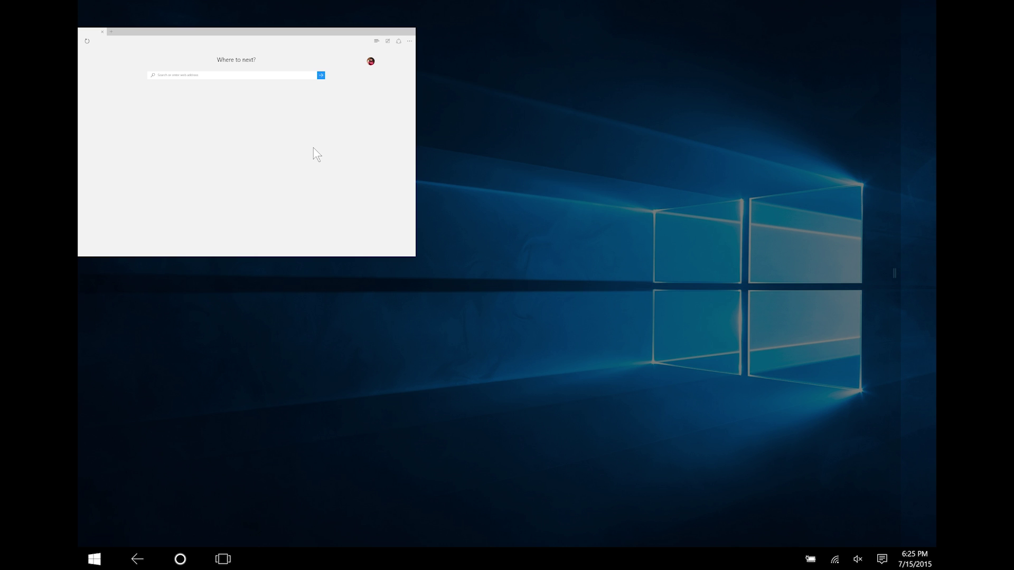
pyautogui.moveTo(314, 147); pyautogui.dragTo(312, 147)
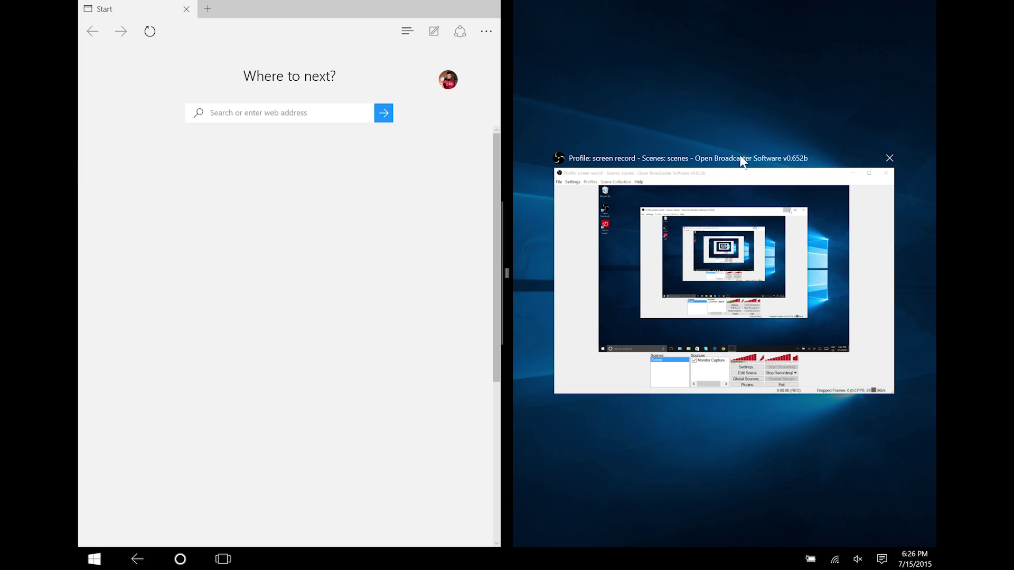
# Return Edge to full screen, then close it back to Start
pyautogui.moveTo(413, 7); pyautogui.dragTo(584, 113)
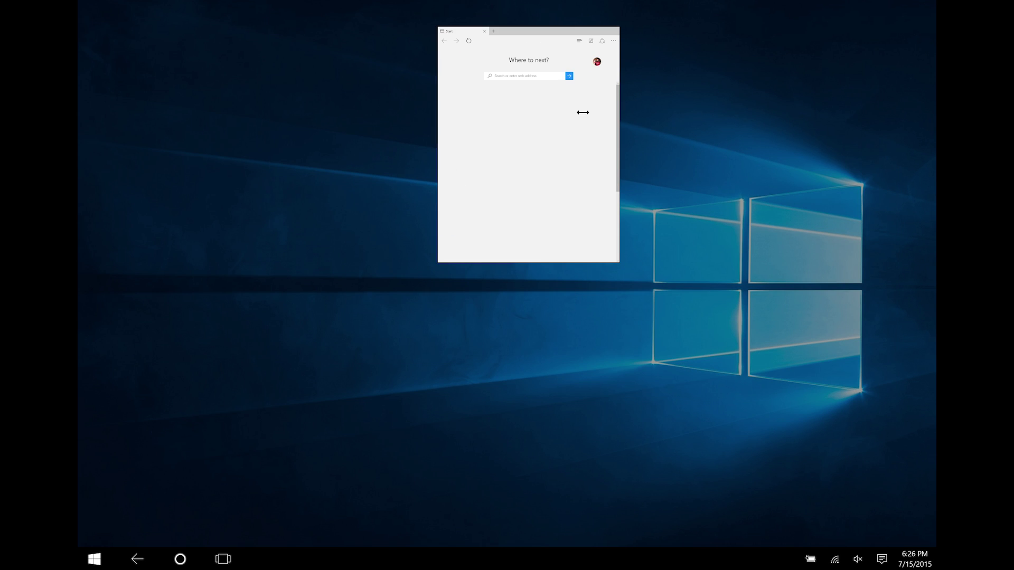
pyautogui.moveTo(583, 113); pyautogui.dragTo(735, 84)
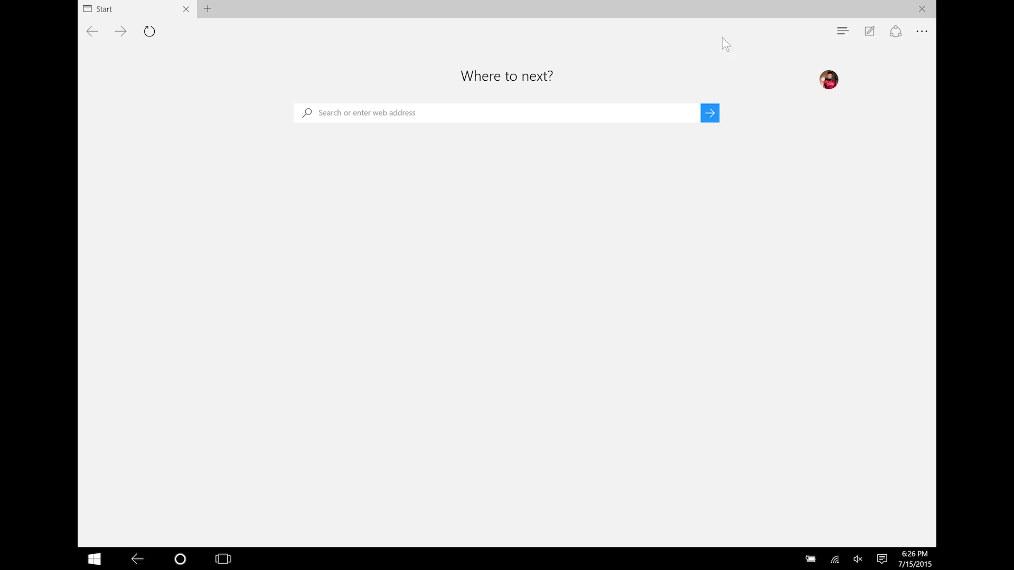
pyautogui.click(931, 10)
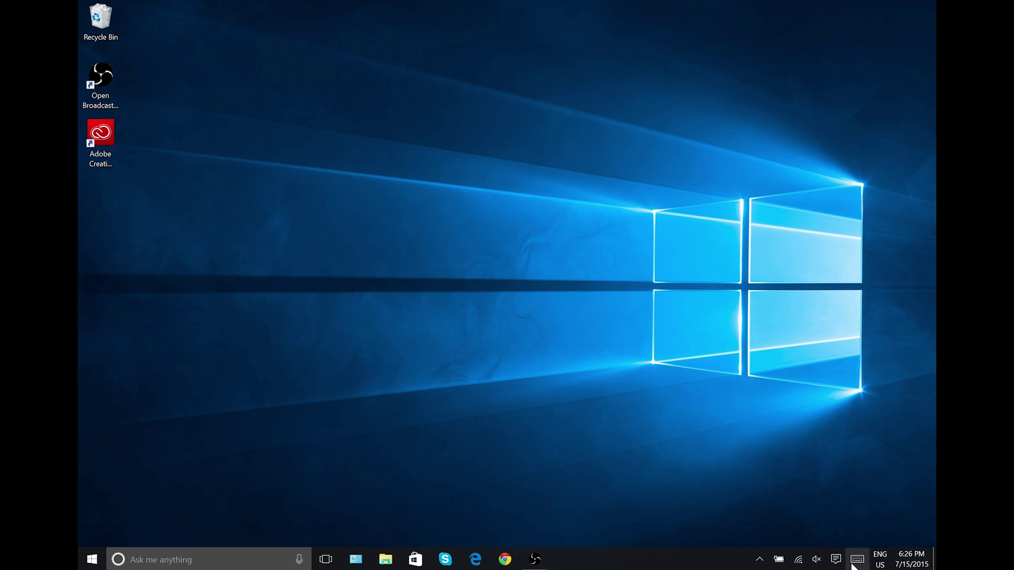
# Check the network, battery and volume flyouts, nudging the volume up and down
pyautogui.click(798, 561)
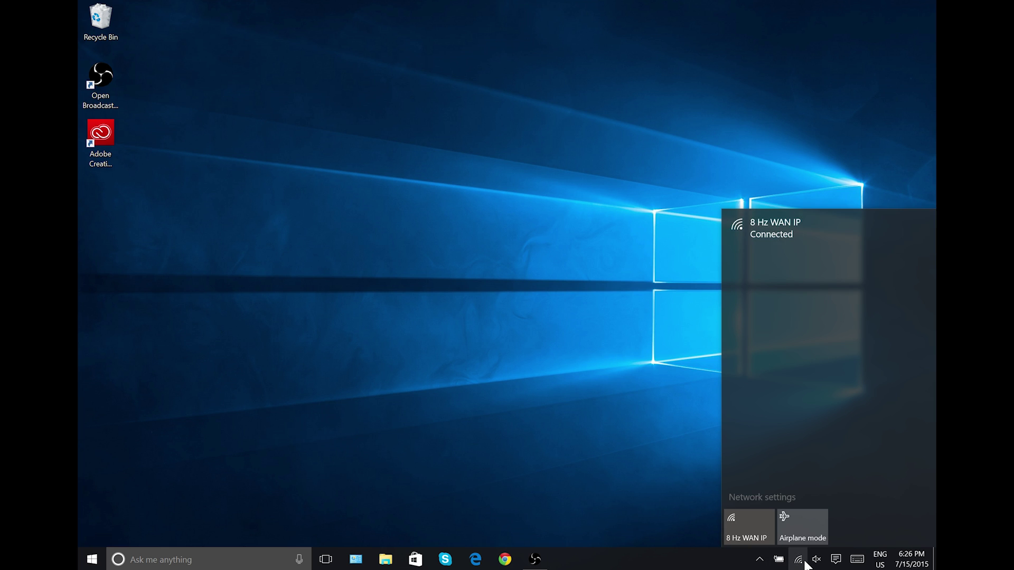
pyautogui.click(799, 560)
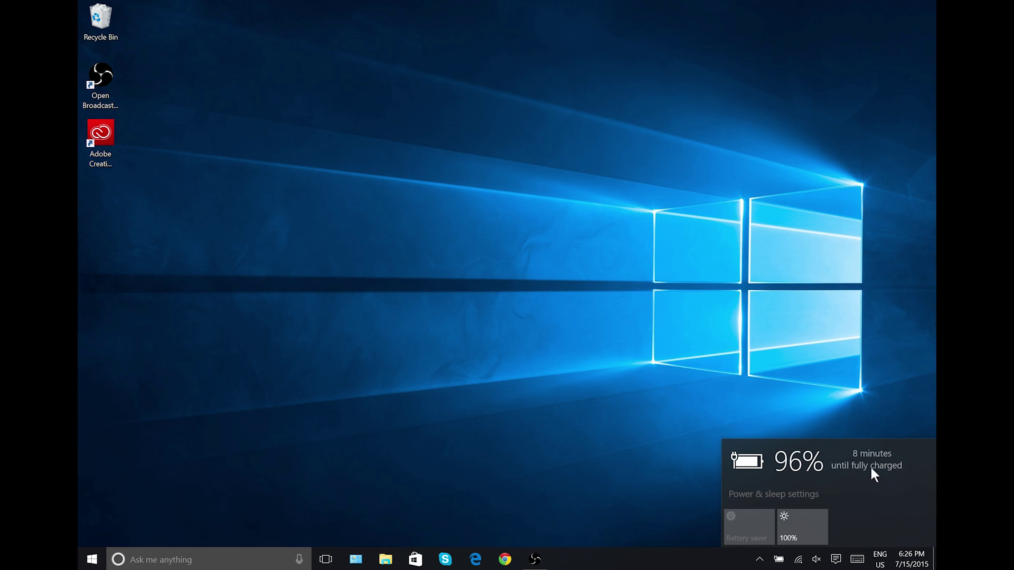
pyautogui.click(779, 559)
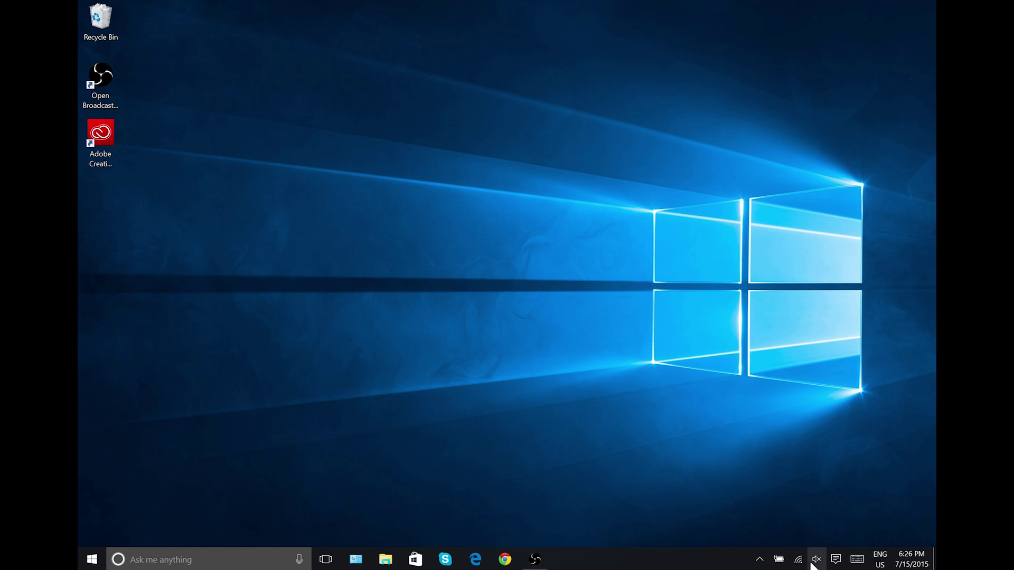
pyautogui.click(816, 561)
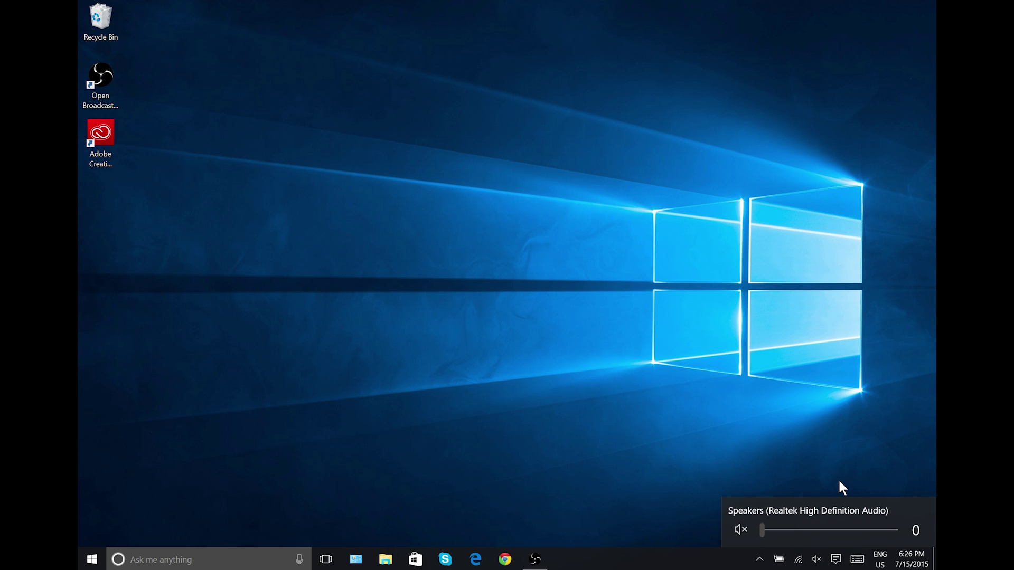
pyautogui.press('Up')
pyautogui.press('Up')
pyautogui.press('Up')
pyautogui.press('Down')
pyautogui.press('Down')
pyautogui.press('Down')
pyautogui.press('Down')
pyautogui.press('Down')
pyautogui.click(899, 429)
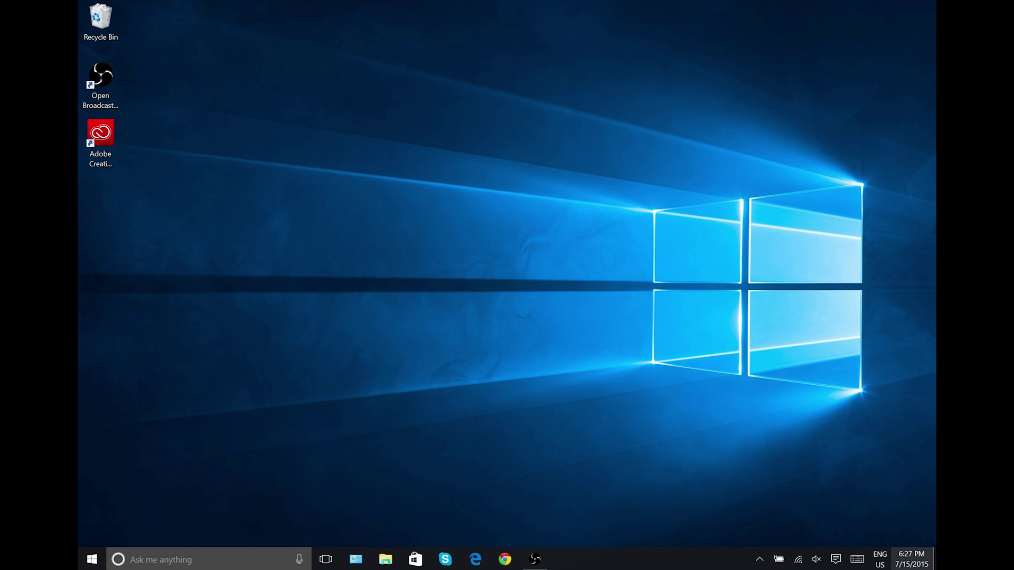
# Page the taskbar calendar back to June 2015 and forward to July, then reopen Start
pyautogui.click(912, 559)
pyautogui.click(886, 330)
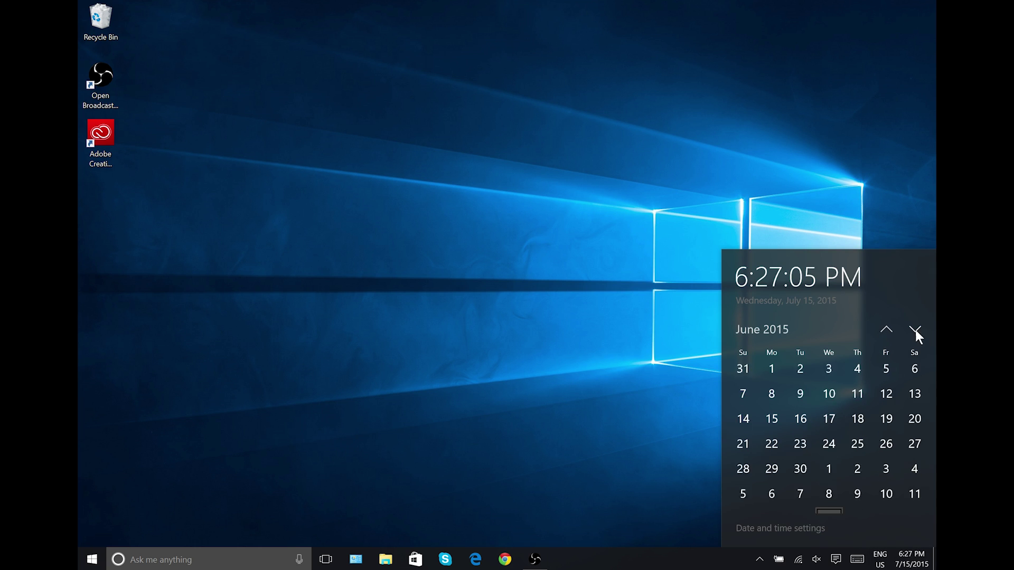
pyautogui.click(913, 329)
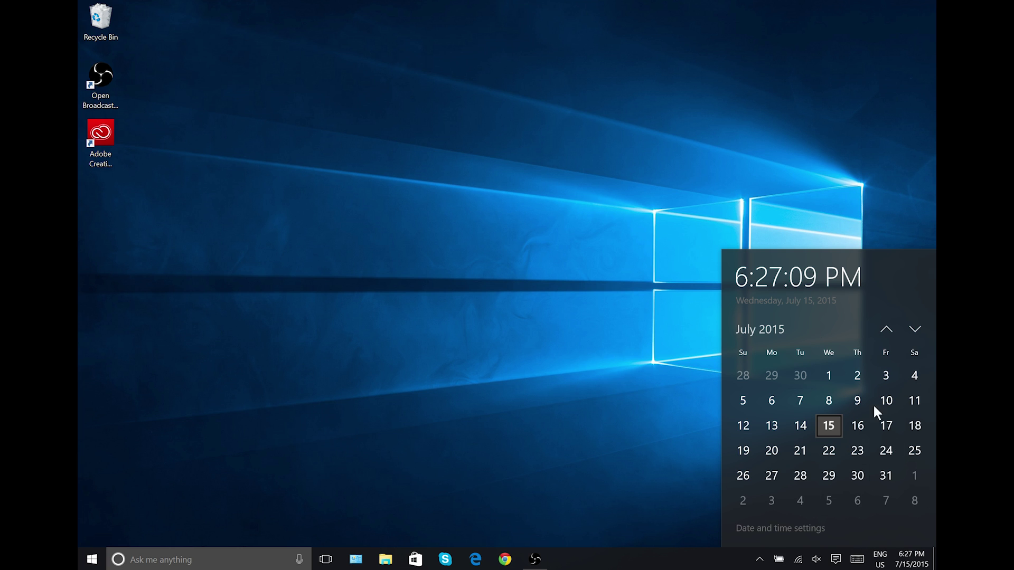
pyautogui.click(787, 140)
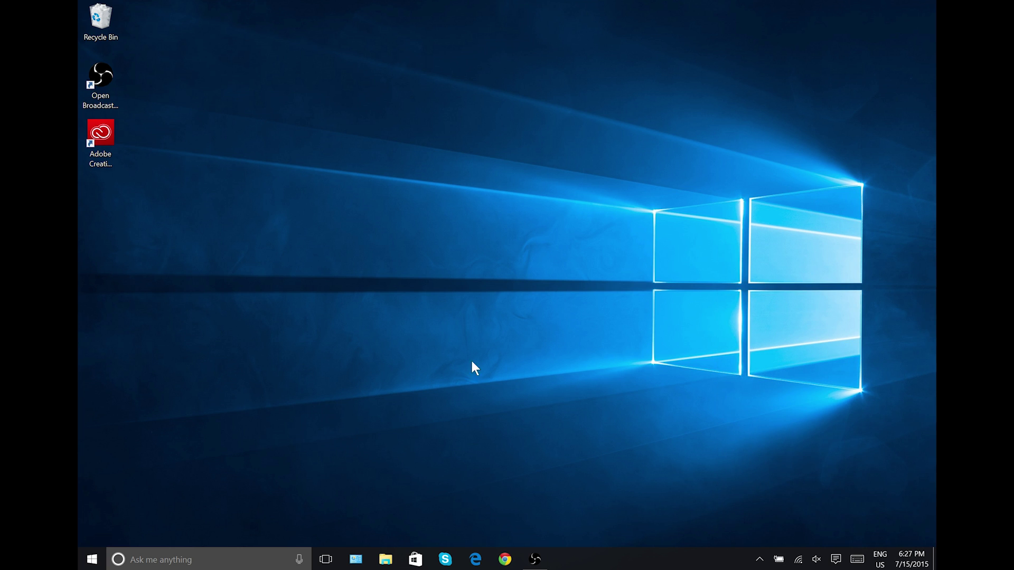
pyautogui.click(102, 564)
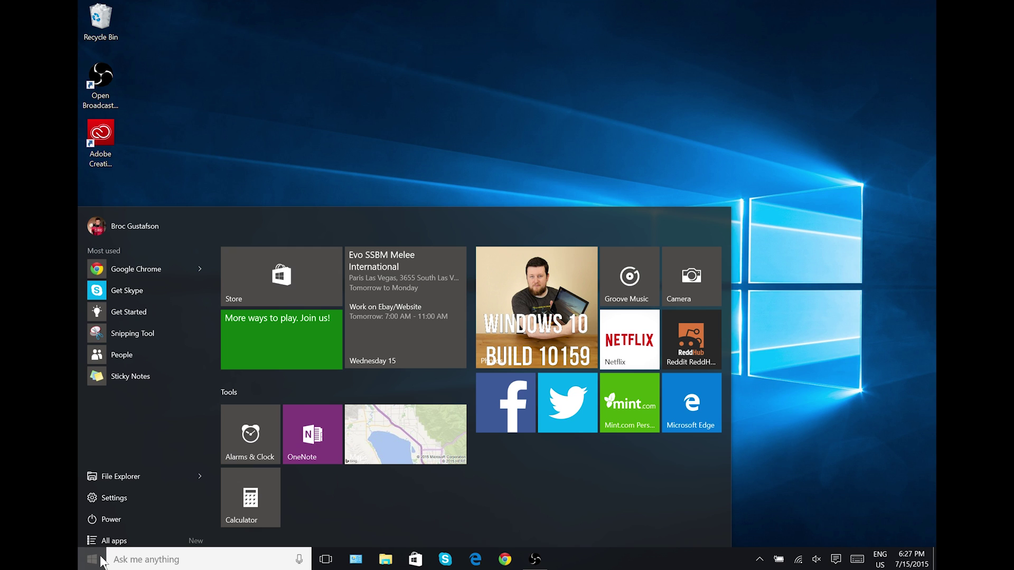
pyautogui.click(102, 561)
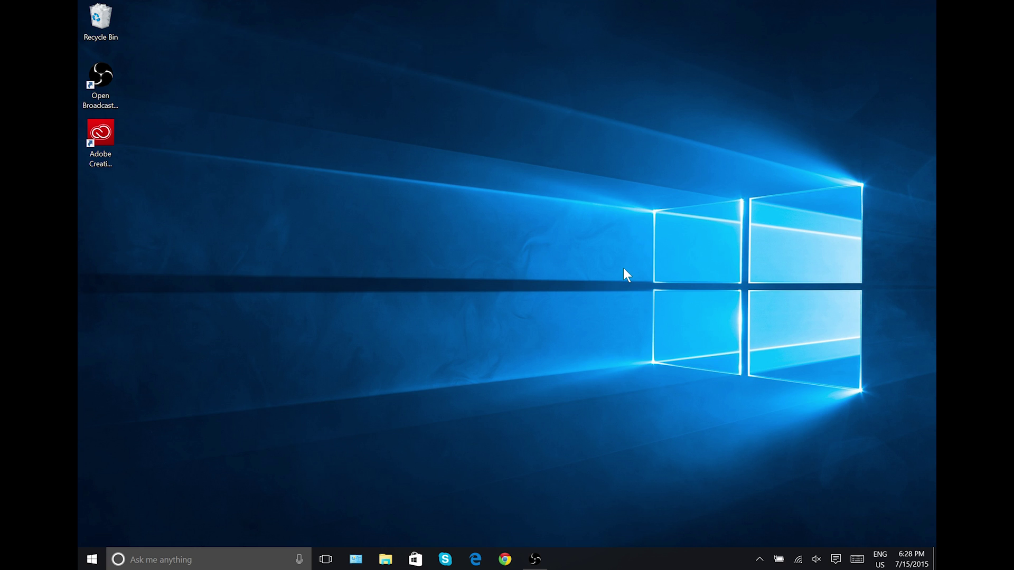
pyautogui.moveTo(909, 444); pyautogui.dragTo(582, 131)
pyautogui.moveTo(883, 163); pyautogui.dragTo(571, 411)
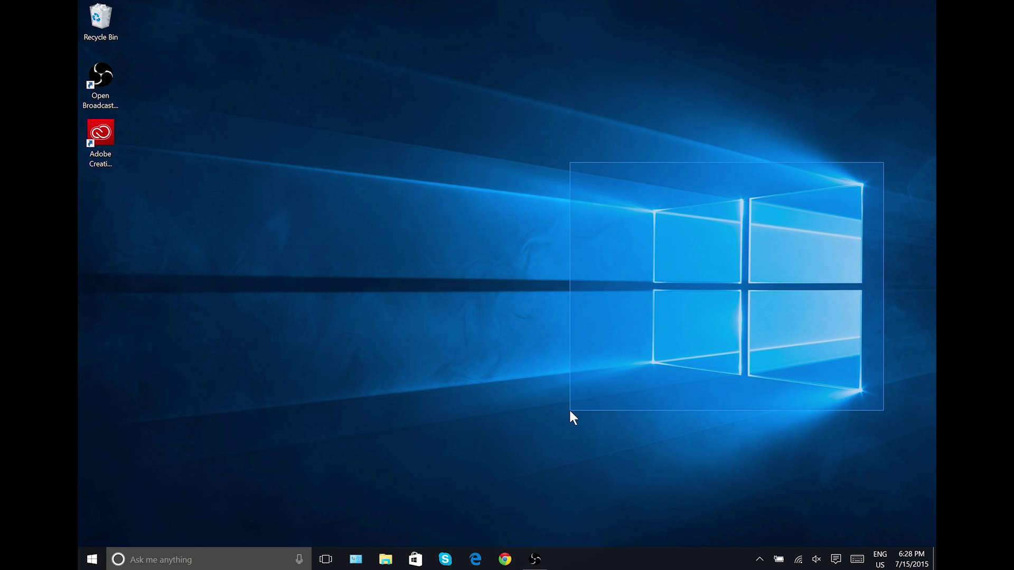
pyautogui.moveTo(571, 411); pyautogui.dragTo(570, 411)
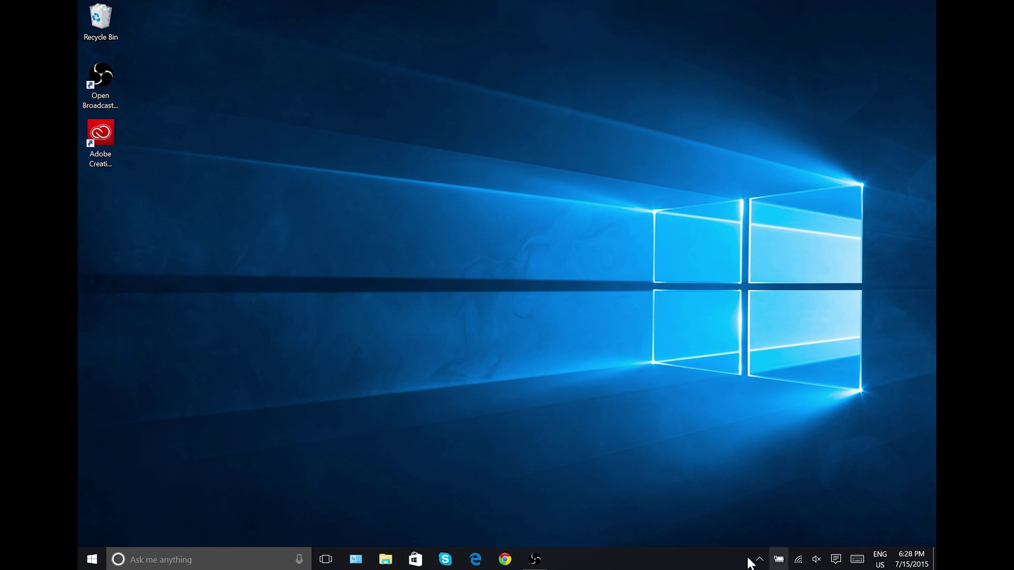
pyautogui.press('super')
pyautogui.write('u')
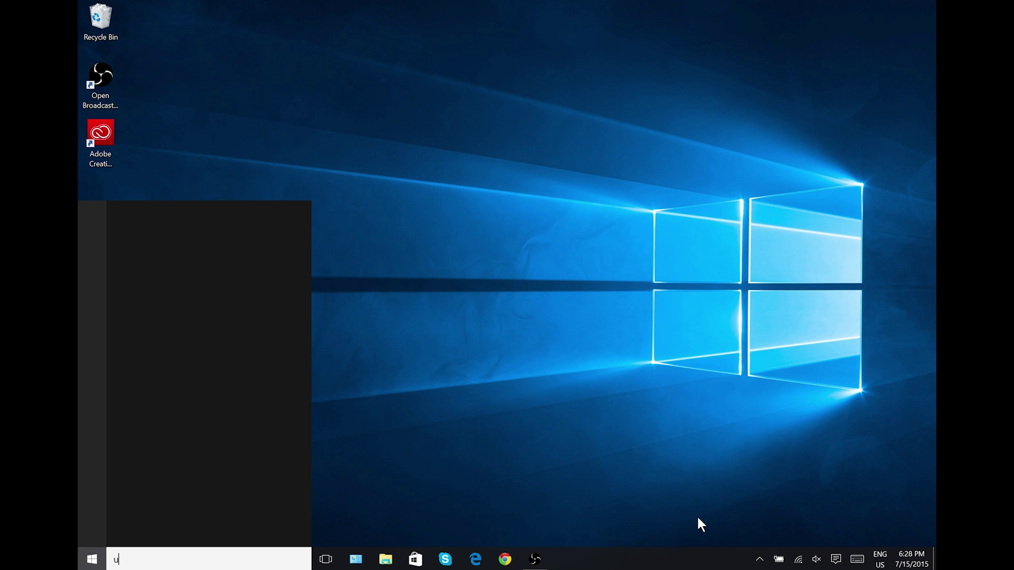
pyautogui.press('Return')
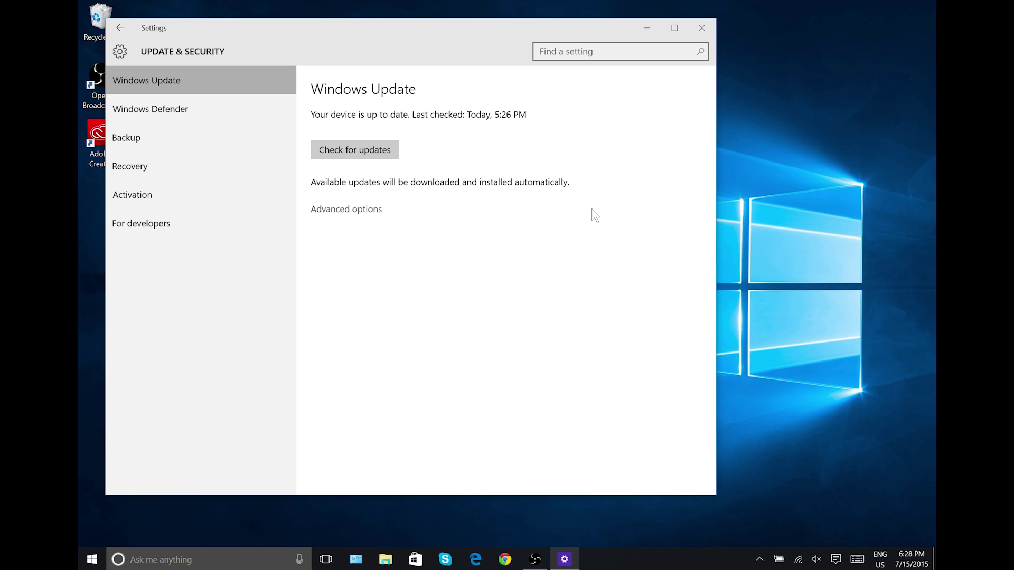
pyautogui.click(371, 211)
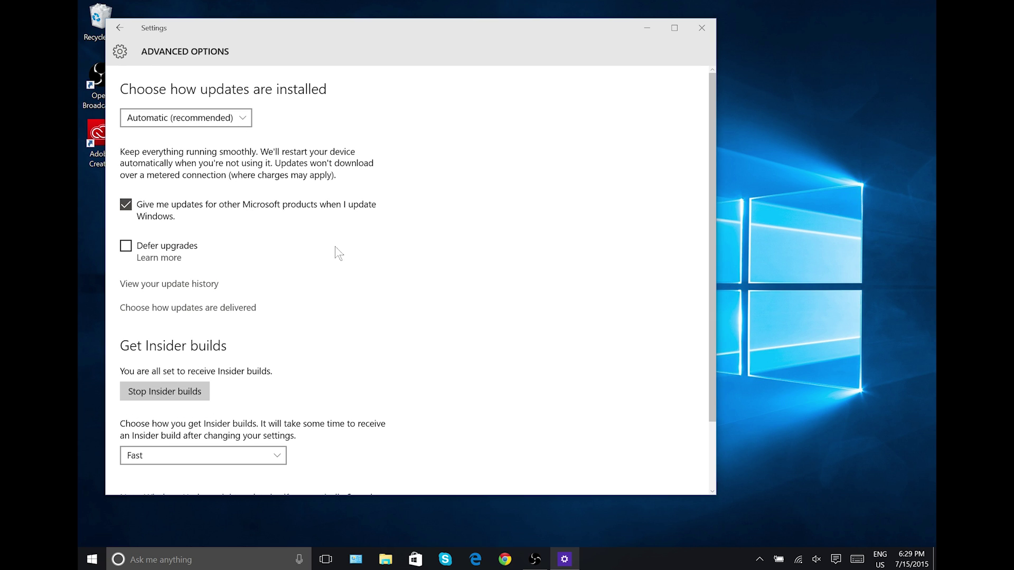
pyautogui.click(119, 28)
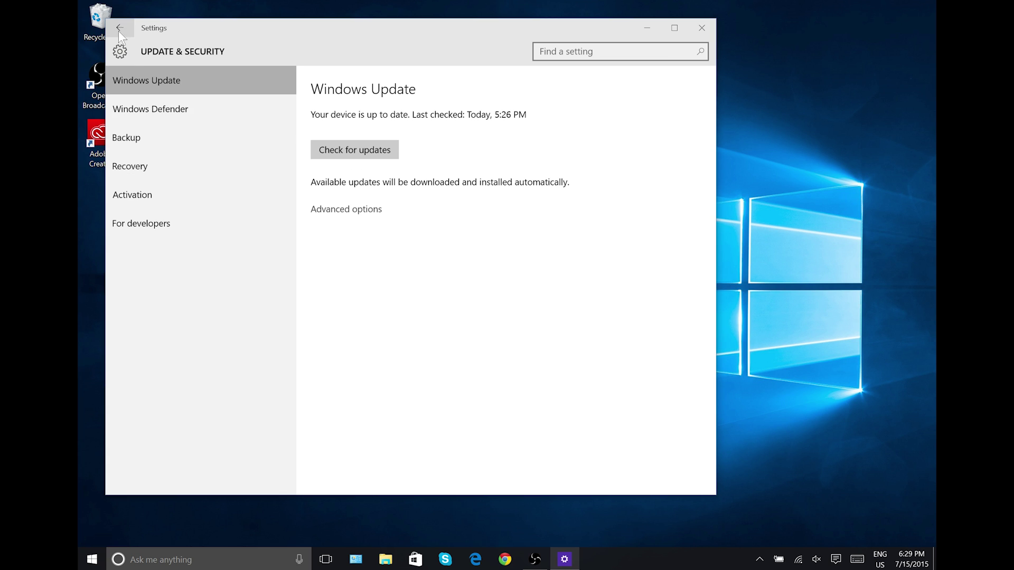
pyautogui.click(702, 28)
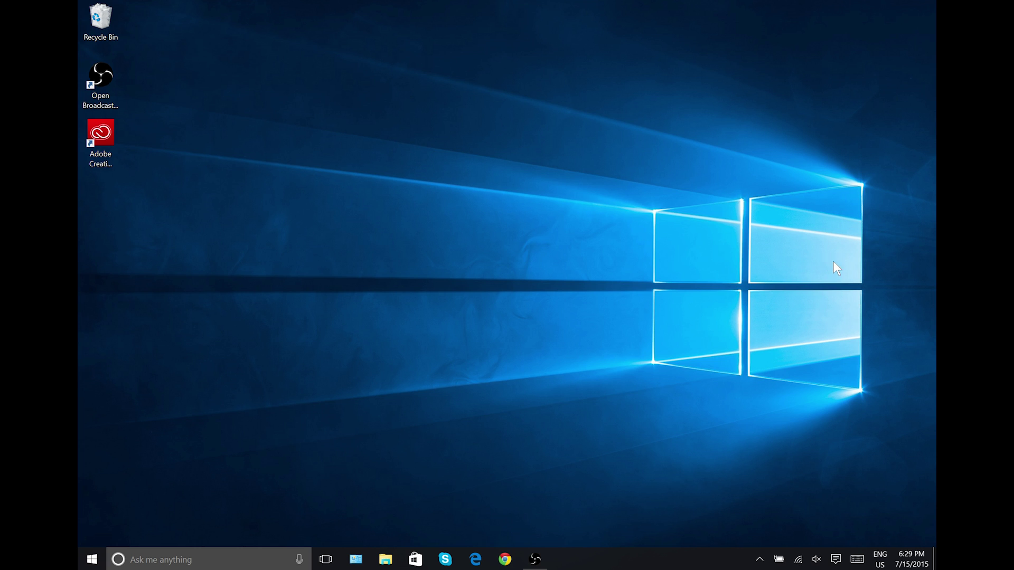
pyautogui.moveTo(879, 425); pyautogui.dragTo(631, 184)
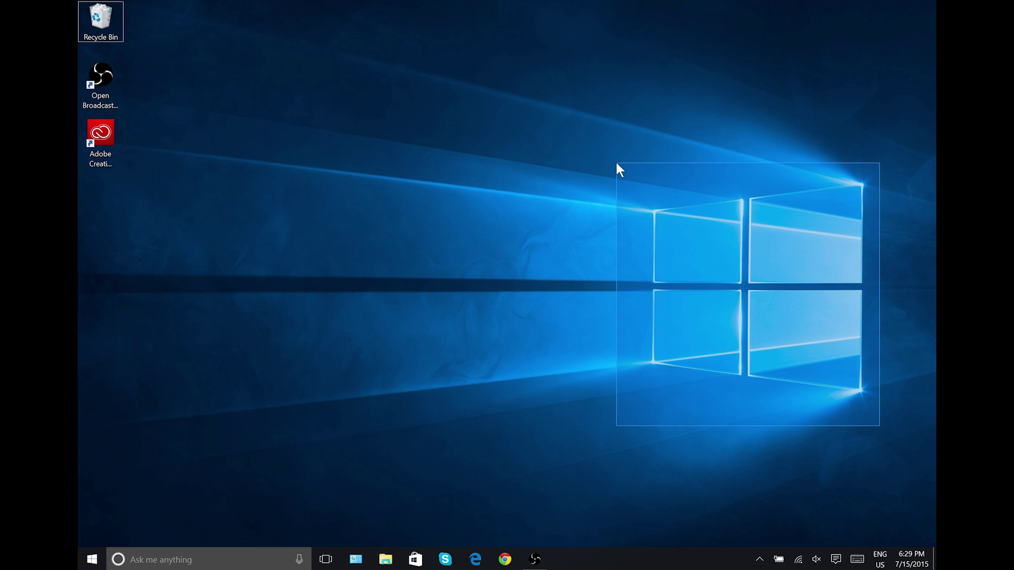
pyautogui.moveTo(631, 179); pyautogui.dragTo(616, 163)
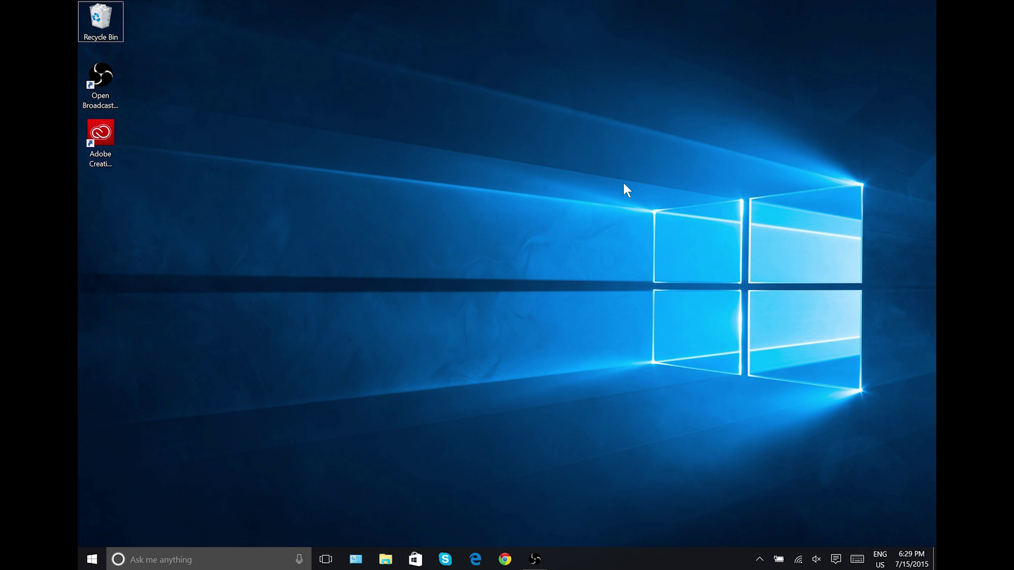
pyautogui.moveTo(624, 184); pyautogui.dragTo(880, 400)
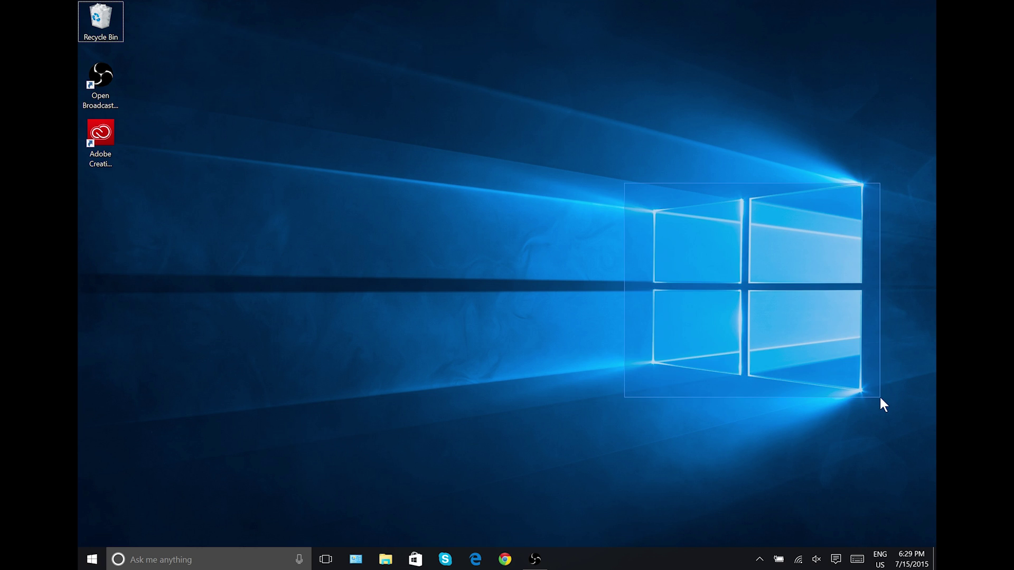
pyautogui.moveTo(880, 400); pyautogui.dragTo(863, 394)
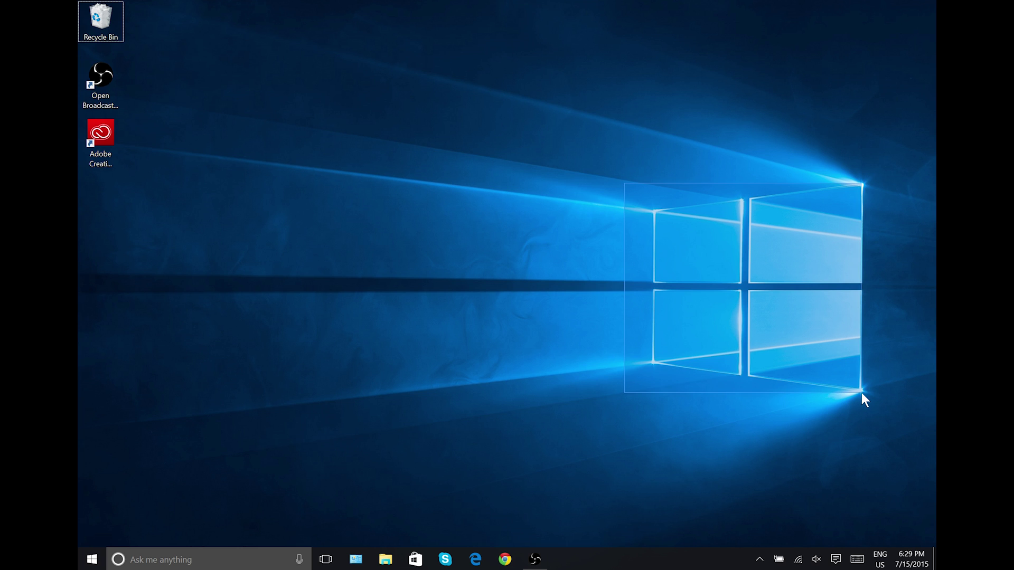
pyautogui.moveTo(862, 392); pyautogui.dragTo(862, 392)
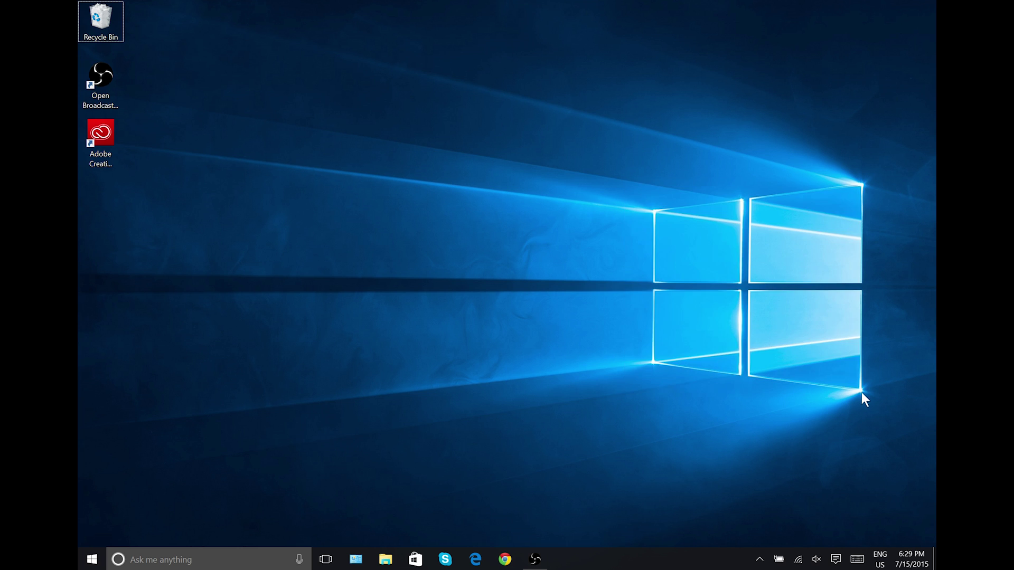